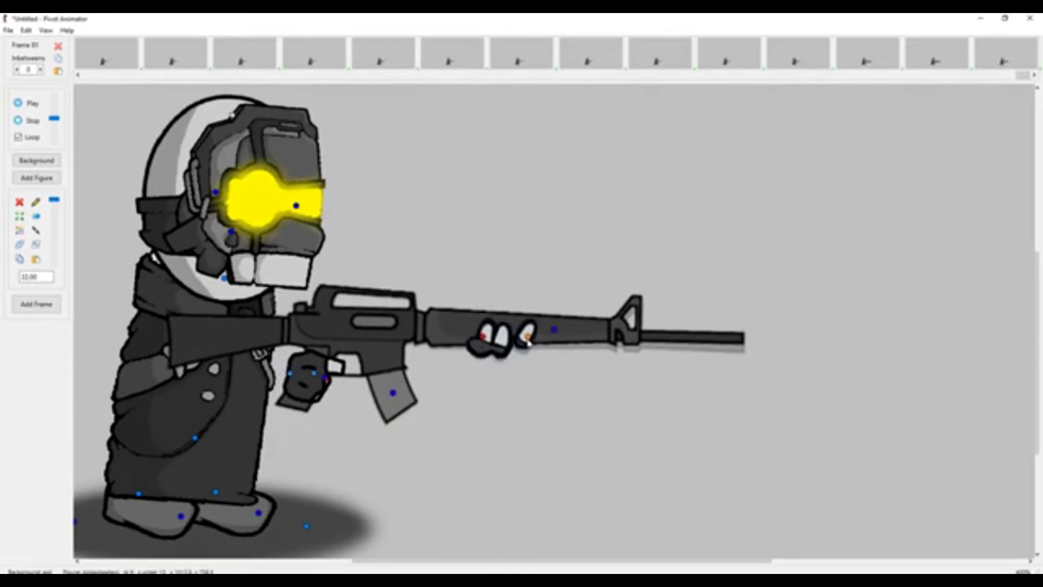
- Nudge the rifle and trigger hand slightly upward, and delete the supporting hand under the barrel
left_click_drag(325, 377, 314, 365)
left_click(314, 374, "ctrl")
left_click_drag(555, 322, 554, 316)
left_click(19, 202)
left_click(434, 581)
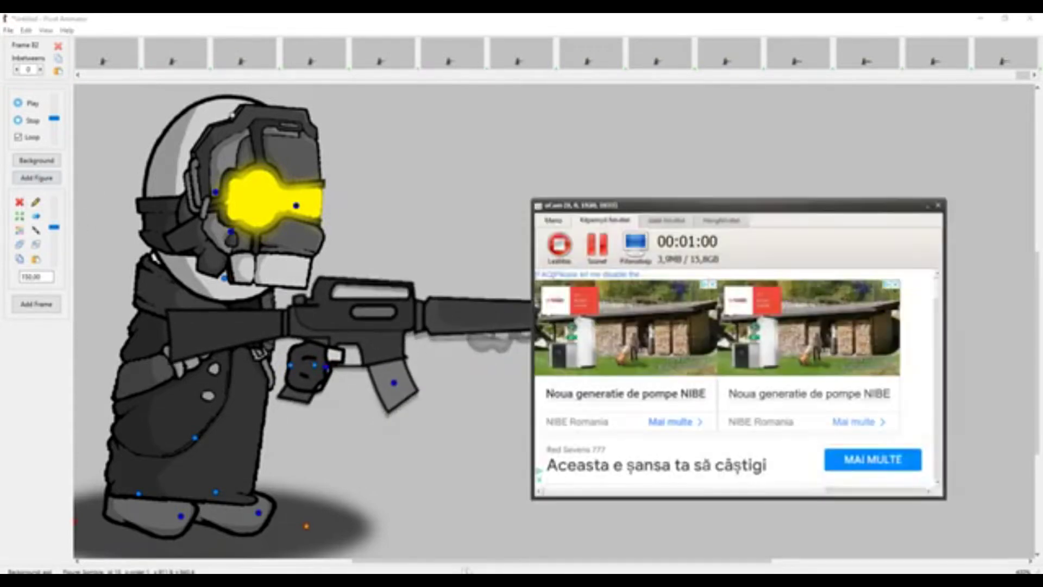
left_click(924, 207)
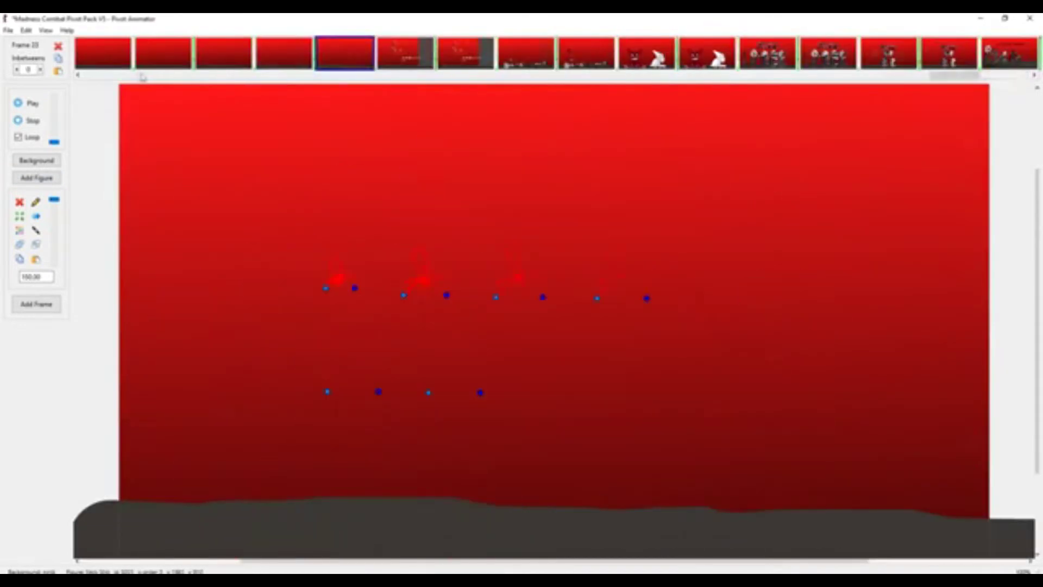
- Switch to the Madness Combat Pivot Pack V5 project and examine its frames of hand sprites
left_click(242, 47)
left_click(279, 60)
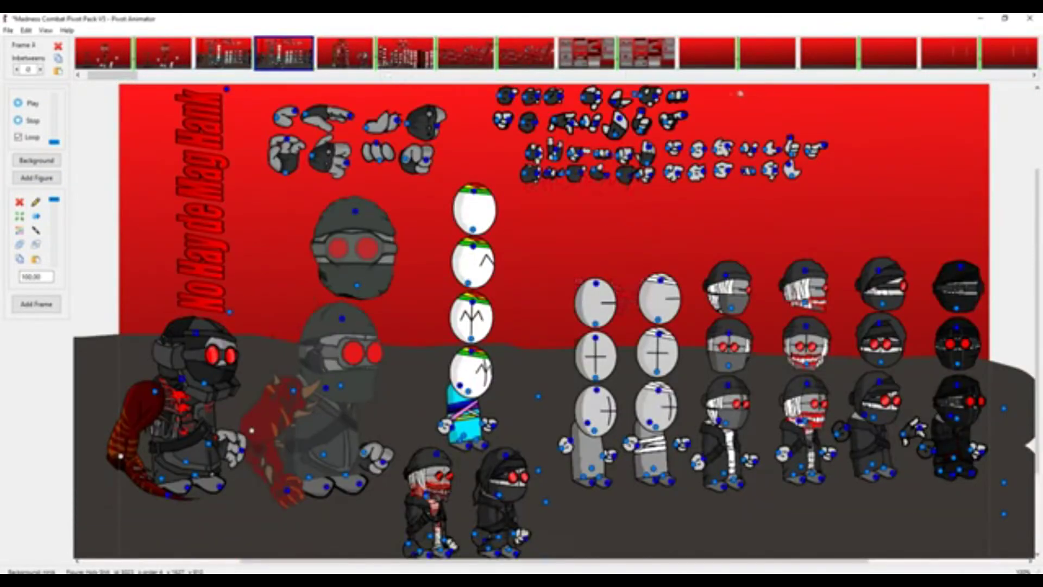
scroll(740, 94, "up", 5)
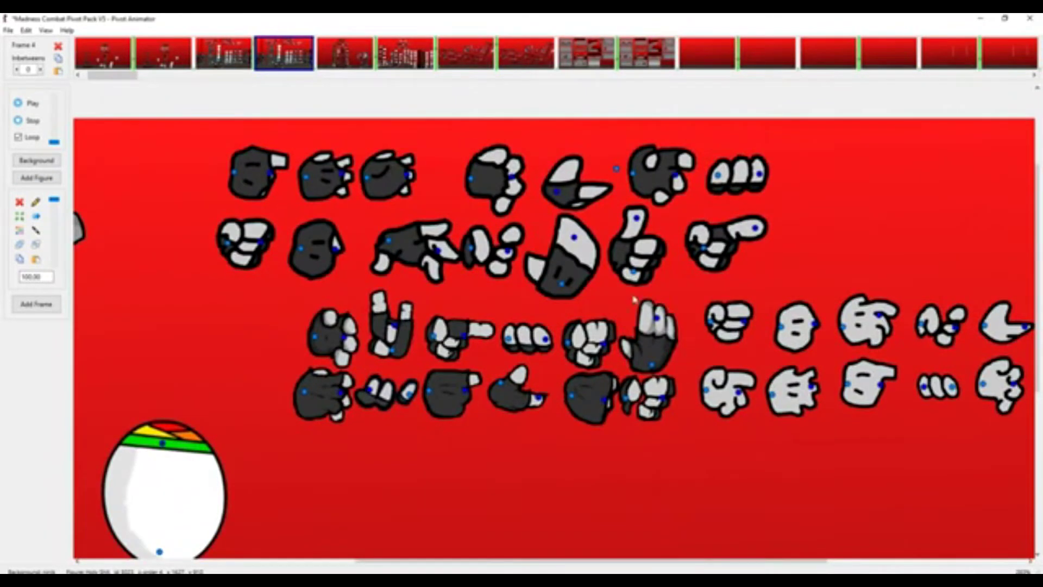
scroll(463, 251, "down", 5)
left_click(405, 53)
scroll(590, 271, "up", 4)
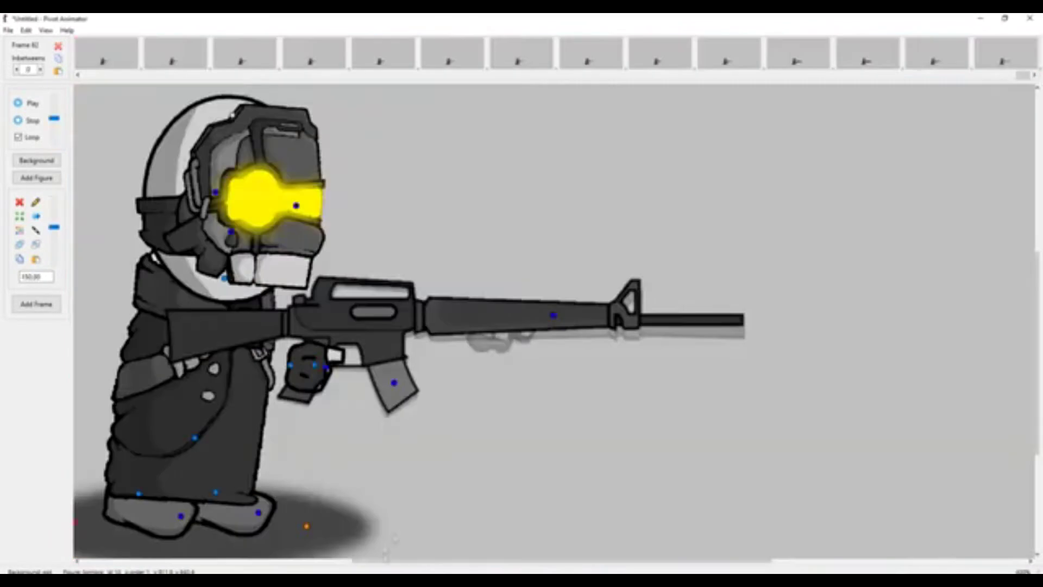
- Back in the untitled animation, tilt the rifle upward and shift the trigger hand while the free hand leaves the barrel
scroll(419, 272, "down", 3)
scroll(442, 393, "up", 3)
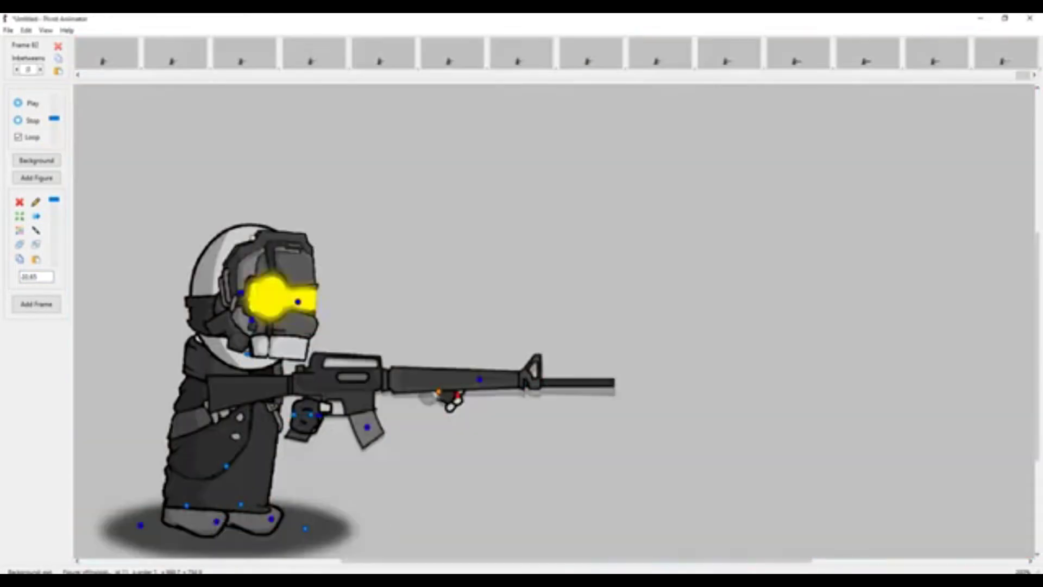
left_click_drag(478, 387, 480, 368)
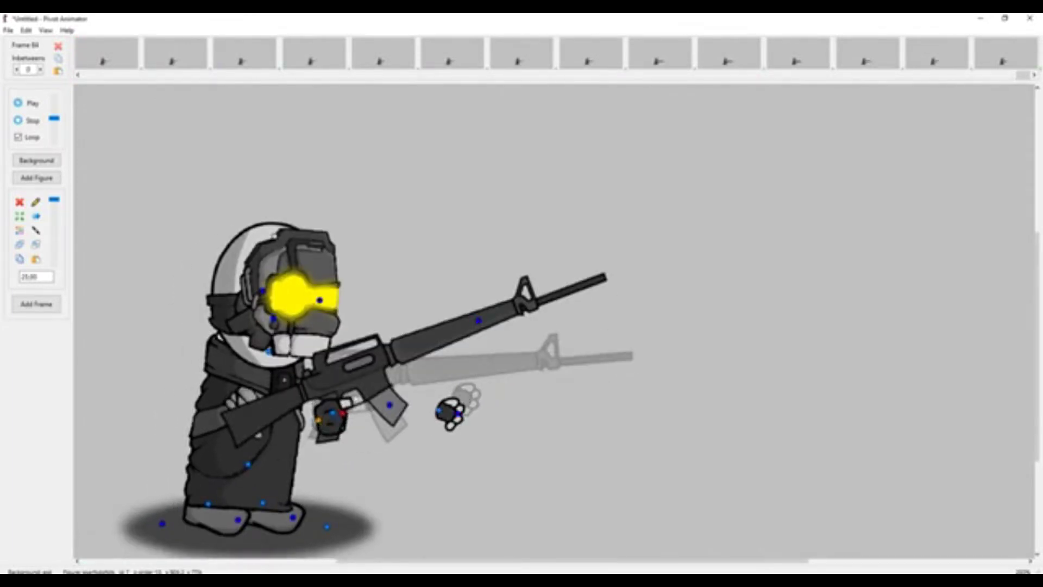
left_click(332, 413, "shift")
left_click_drag(333, 412, 323, 406)
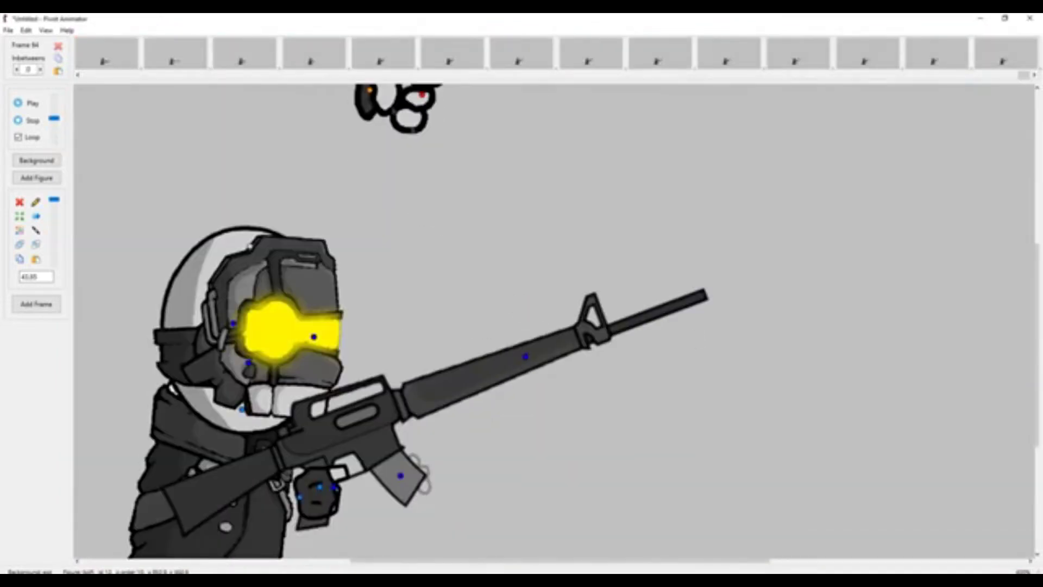
- Place the gripping hand figure over the rifle's magazine and adjust its size
left_click_drag(408, 104, 410, 476)
double_click(36, 276)
left_click_drag(449, 473, 485, 404)
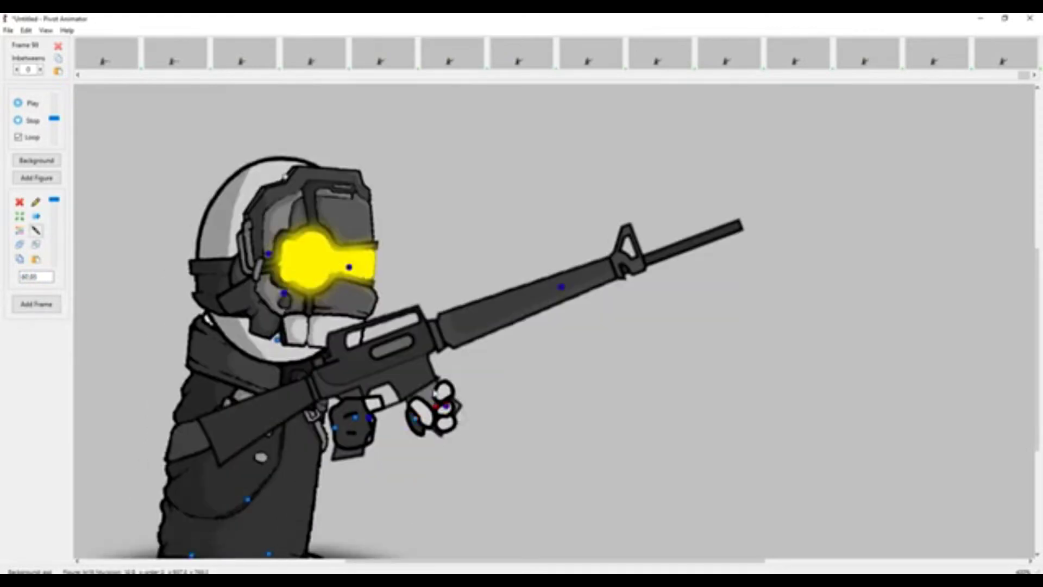
- Animate the gripping hand pulling the magazine down out of the rifle, adding a frame for each pose
key("Return")
left_click_drag(418, 422, 497, 480)
key("Return")
left_click_drag(482, 472, 478, 477)
left_click_drag(464, 449, 477, 447)
mouse_move(510, 478)
left_mouse_down()
mouse_move(499, 441)
mouse_move(500, 472)
left_mouse_up()
key("Return")
left_click_drag(524, 469, 487, 474)
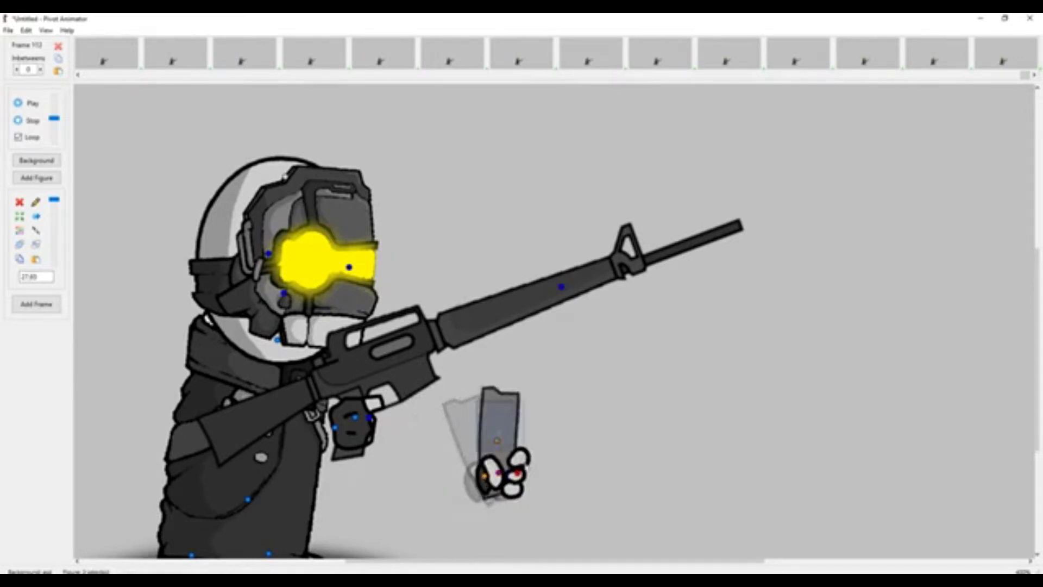
- Animate the hand swinging the magazine forward and releasing it so it spins down toward the ground
left_click_drag(499, 440, 507, 438)
key("Return")
left_click_drag(507, 438, 501, 465)
left_click_drag(516, 437, 539, 440)
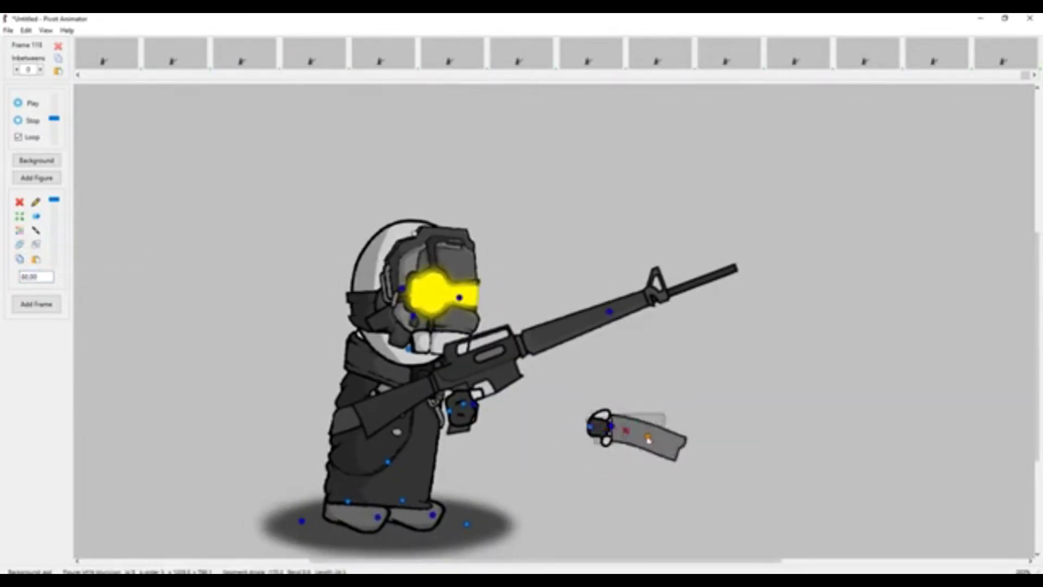
left_click_drag(662, 443, 699, 460)
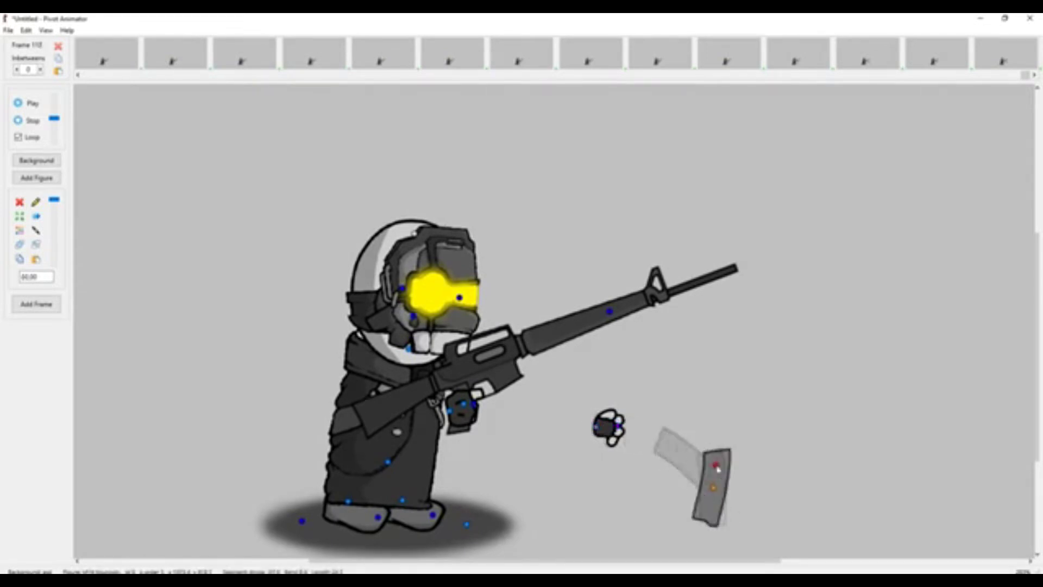
left_click_drag(708, 474, 713, 480)
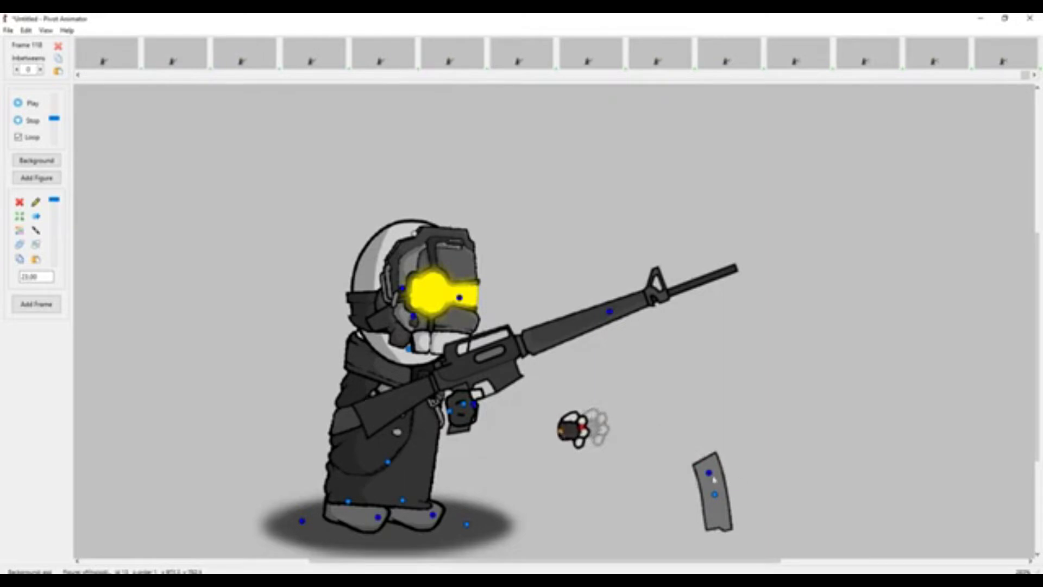
left_click_drag(712, 497, 736, 482)
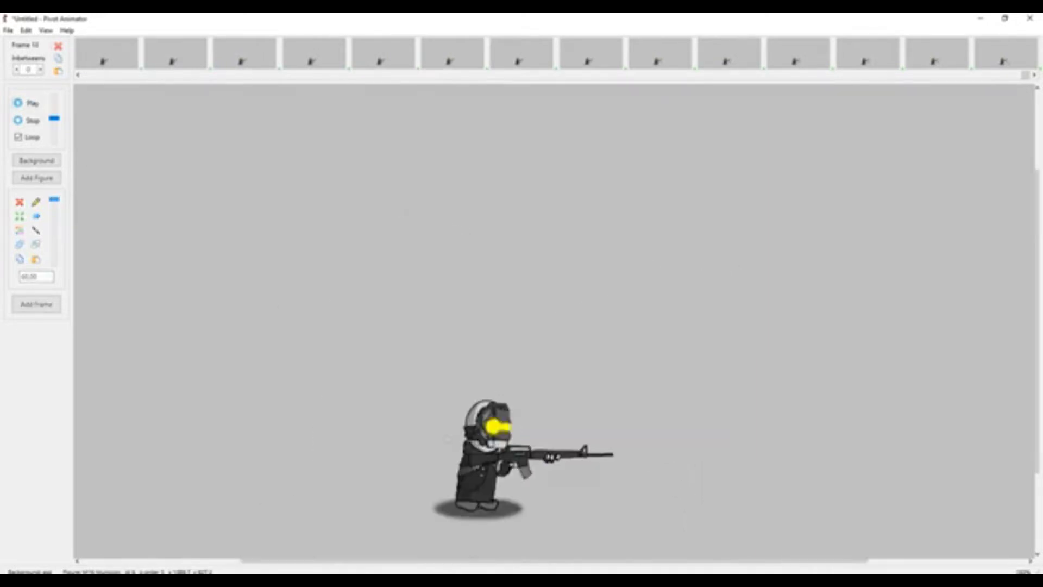
- Adjust the rifle's tilt and the trigger hand in the intermediate frame where the rifle is raised
scroll(525, 437, "up", 5)
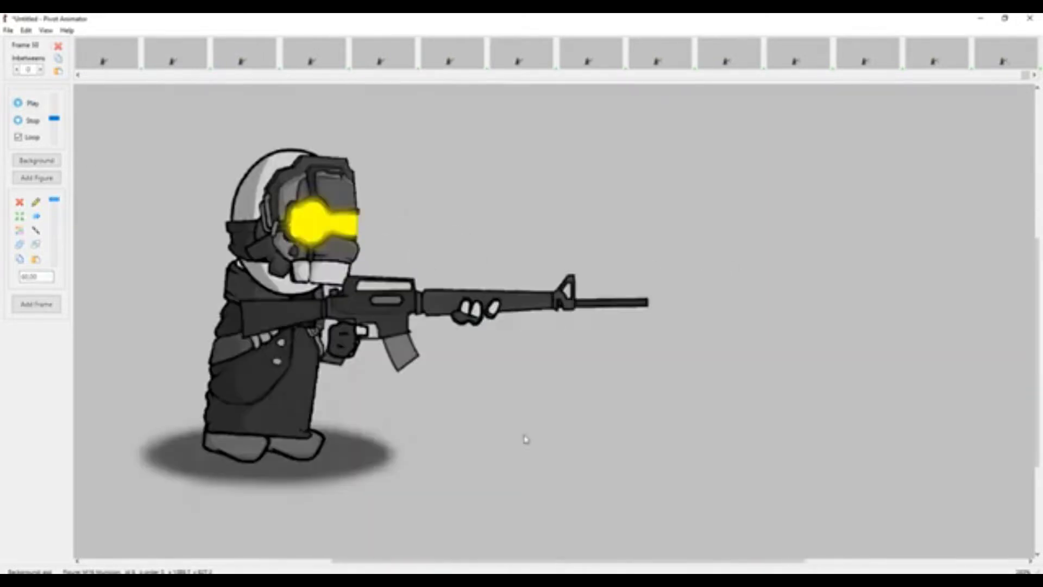
left_click(29, 121)
left_click(244, 55)
left_click(591, 54)
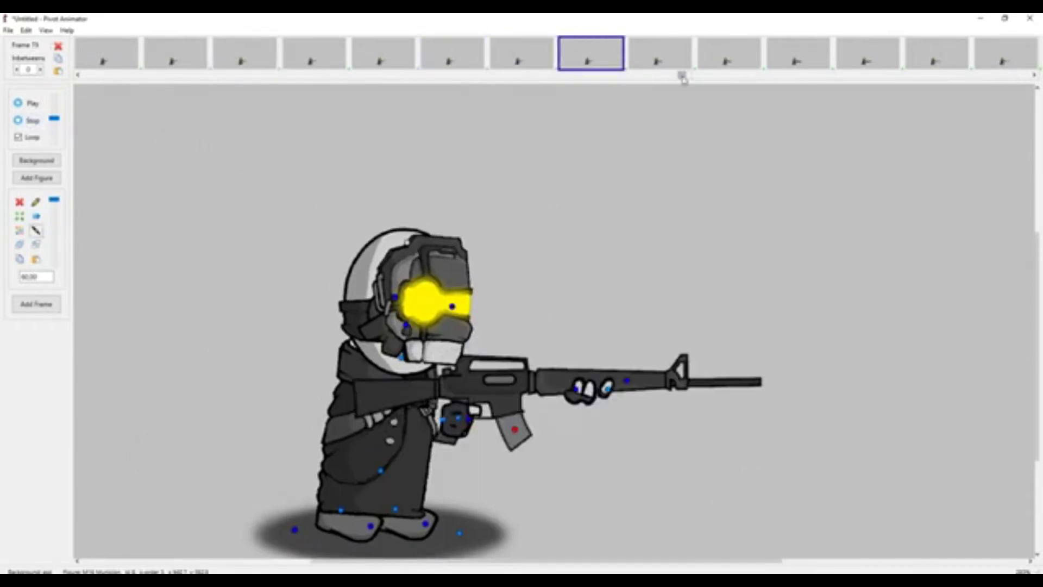
left_click_drag(684, 76, 753, 78)
left_click(452, 55)
left_click(522, 55)
left_click(591, 55)
left_click(727, 54)
left_click(659, 53)
left_click_drag(602, 320, 616, 351)
left_click_drag(465, 413, 467, 419)
left_click(735, 51)
left_click(59, 46)
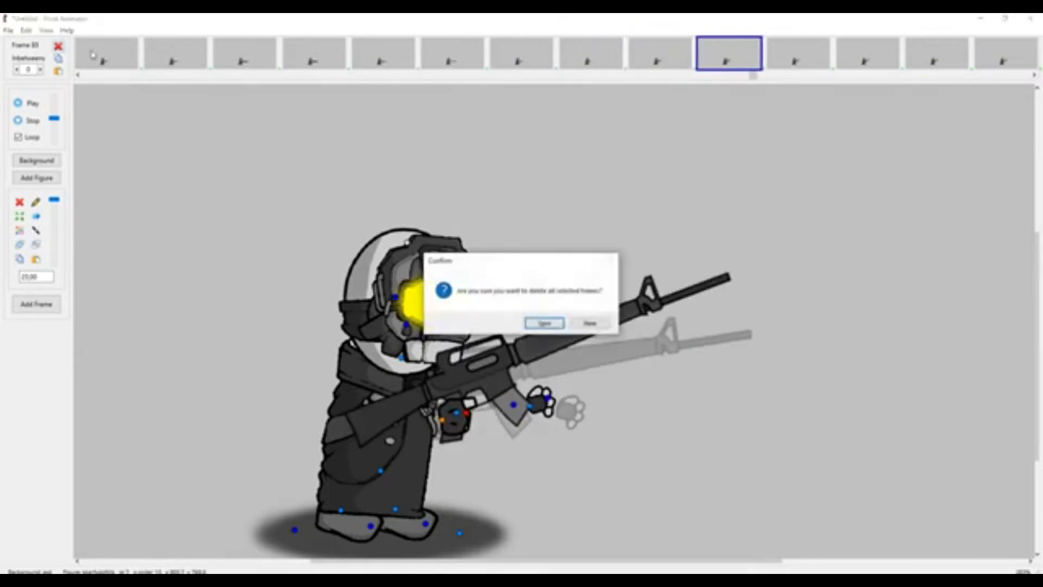
left_click(584, 324)
- Play back the reload animation and stop it
left_click(106, 53)
left_click(32, 103)
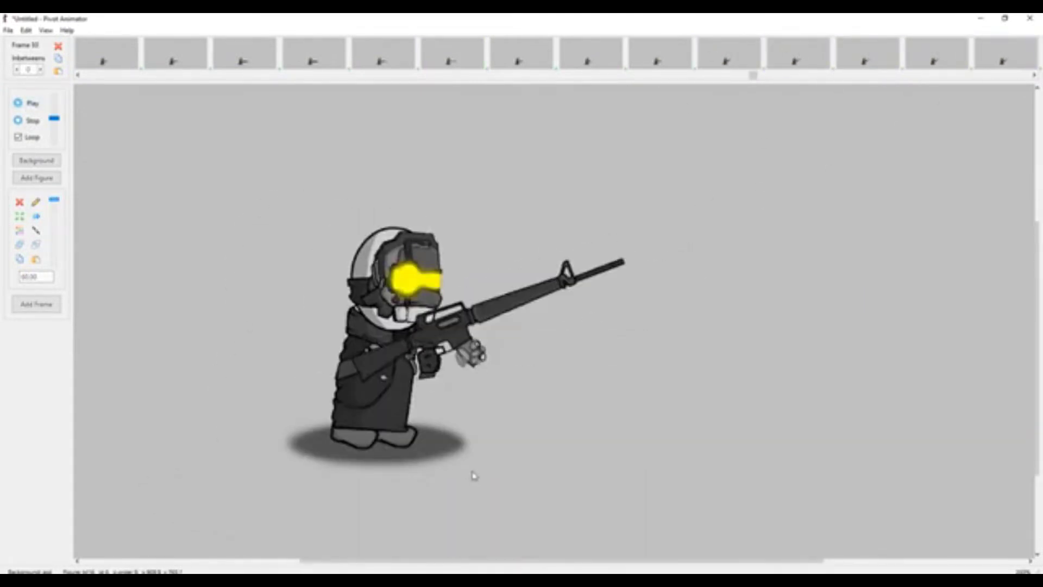
left_click(28, 124)
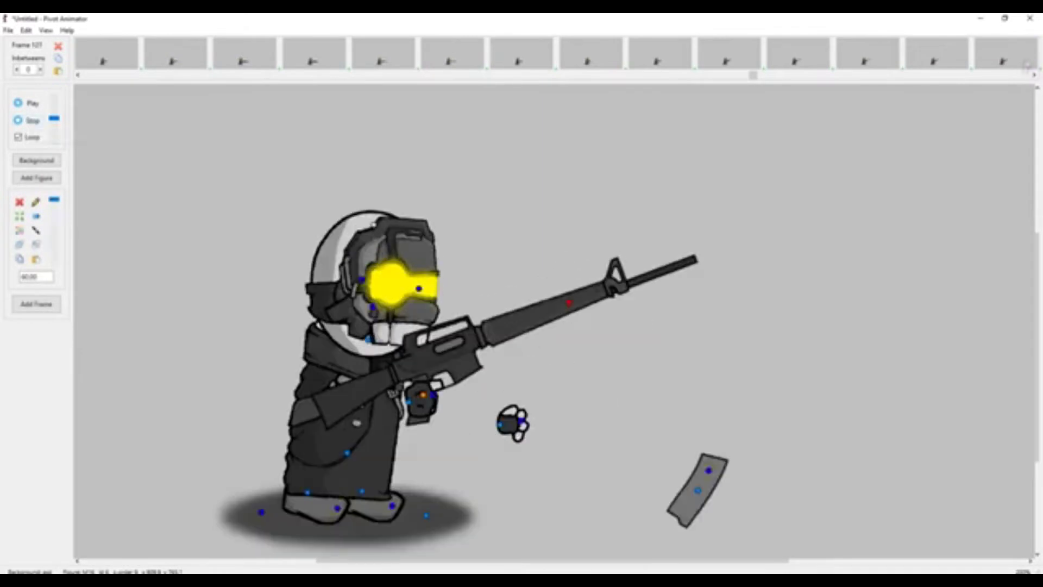
- Continue from the last frame, moving the empty hand back toward the body while the dropped magazine tumbles forward
left_click(1021, 54)
left_click_drag(500, 425, 476, 425)
left_click_drag(708, 470, 752, 481)
key("space")
left_click_drag(476, 425, 450, 428)
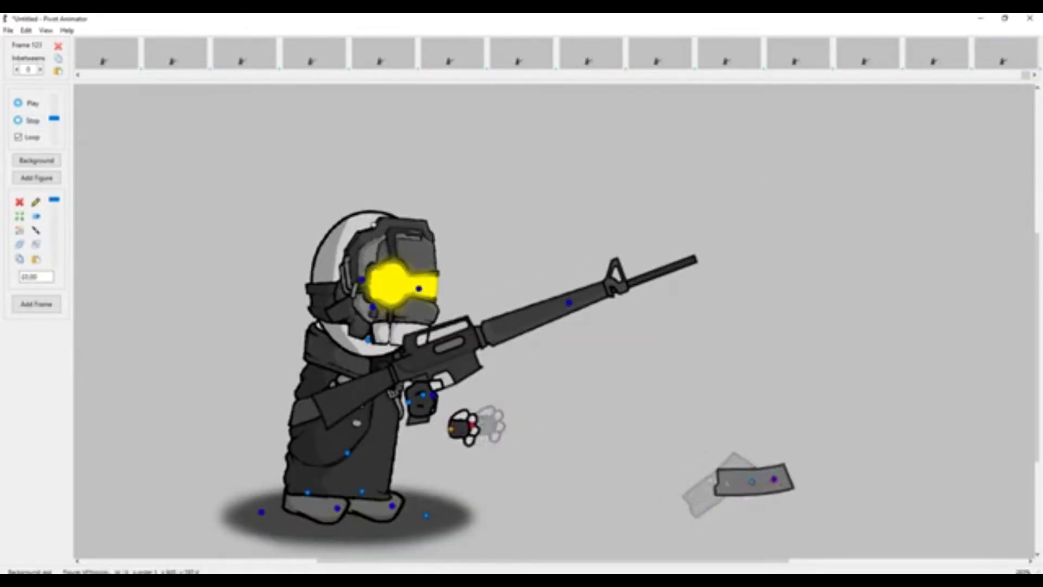
- Add a frame and rotate the dropped magazine as it slides and settles on the ground
key("space")
left_click_drag(752, 481, 767, 489)
left_click_drag(789, 486, 789, 491)
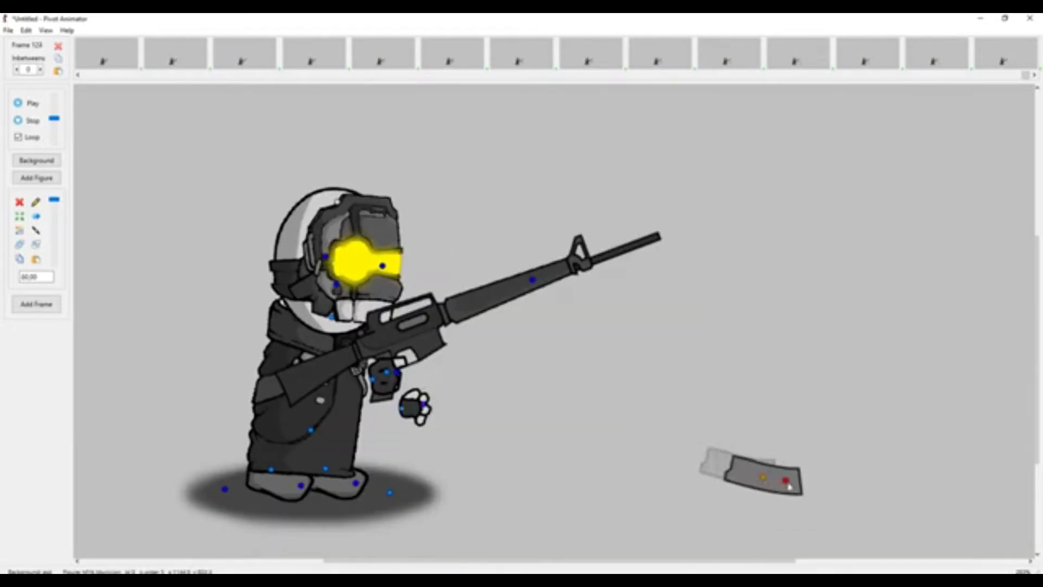
left_click_drag(760, 476, 763, 479)
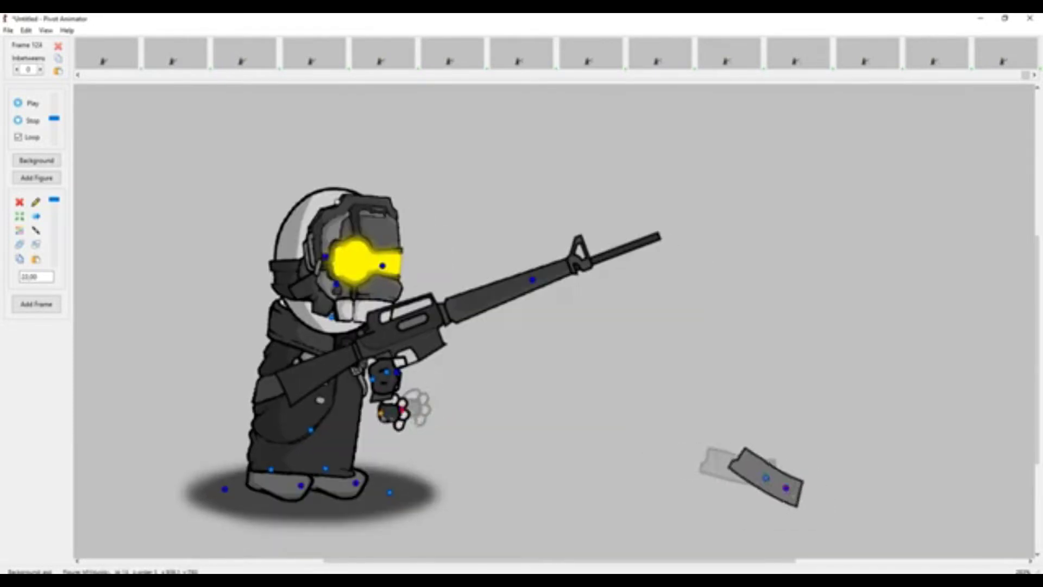
left_click_drag(791, 484, 789, 490)
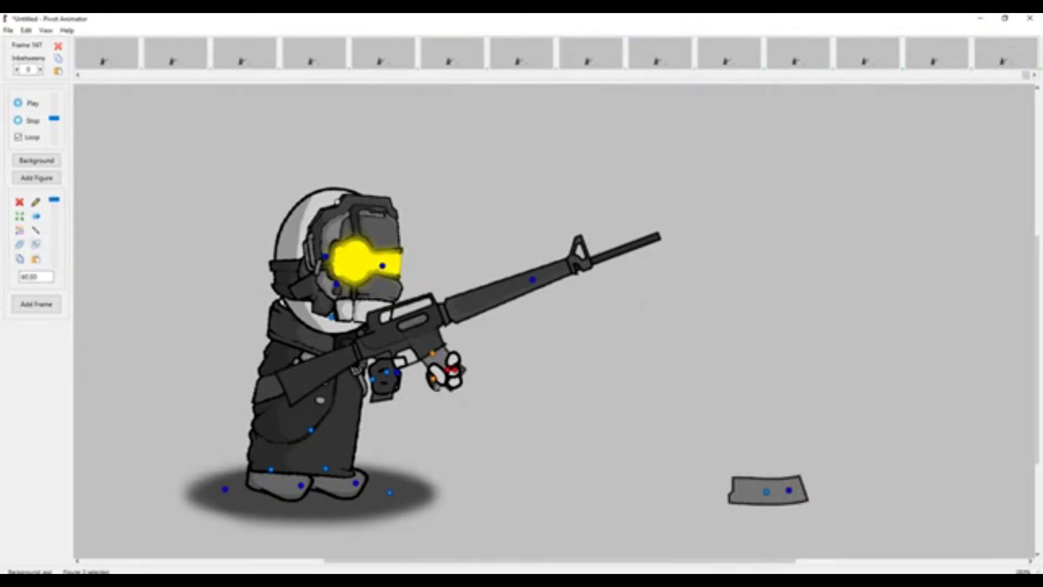
- Animate the hand bringing a fresh magazine up into the rifle, adding frames, and join the magazine to the rifle
left_click_drag(433, 379, 399, 466)
left_click_drag(399, 443, 426, 379)
key("space")
key("space")
left_click(37, 231)
left_click(37, 232)
left_click(36, 231)
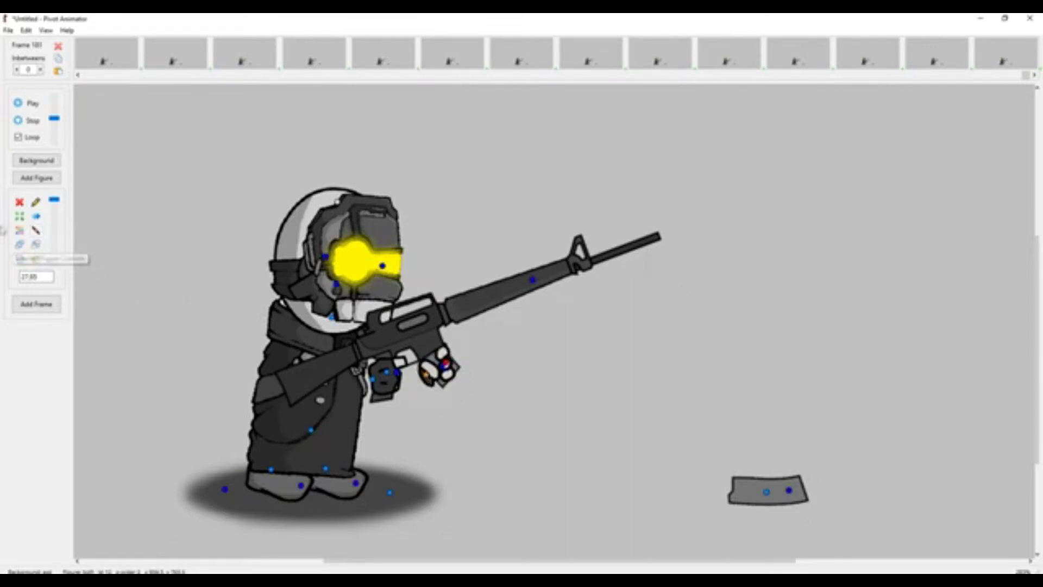
- Delete the gripping hand, add an open hand figure in its place and scale it to fit the character
key("Delete")
left_click(36, 178)
double_click(538, 335)
scroll(535, 325, "down", 6)
scroll(535, 326, "up", 2)
double_click(37, 277)
type("90")
key("Return")
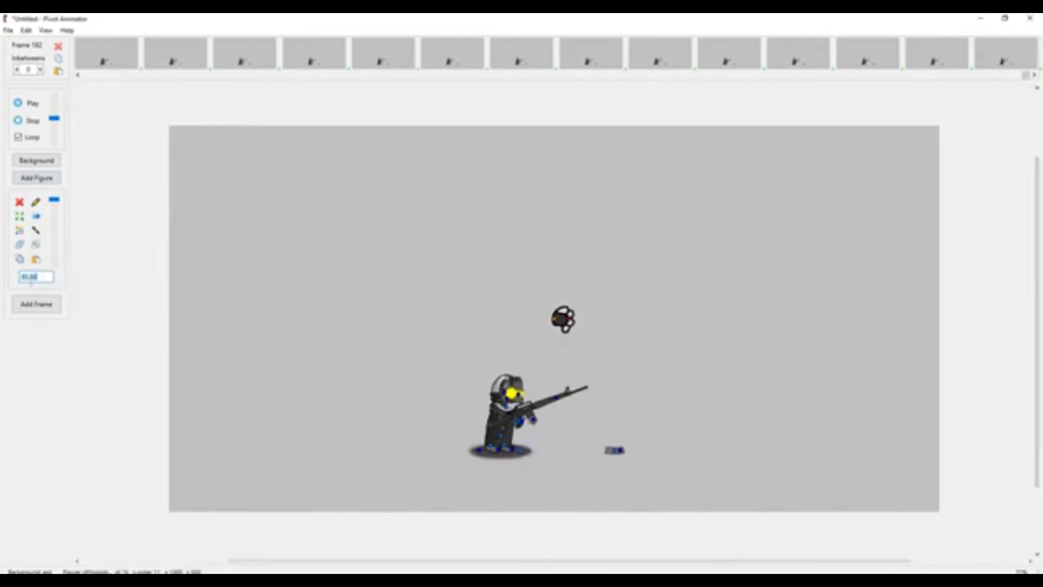
- Move the hand up under the rifle's barrel and adjust its layering
scroll(554, 343, "up", 5)
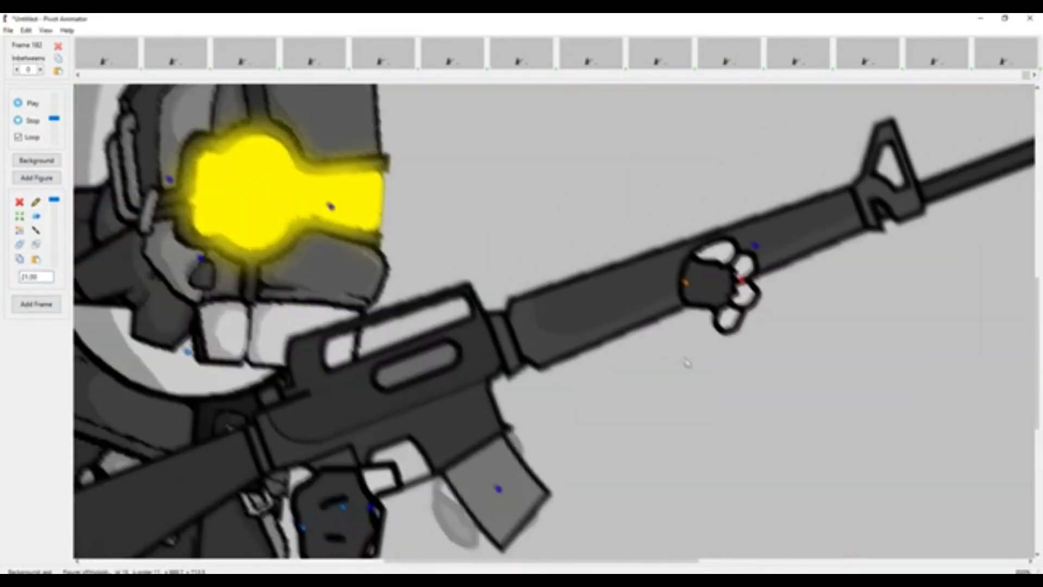
scroll(687, 363, "down", 4)
scroll(493, 321, "up", 2)
left_click_drag(531, 192, 512, 238)
left_click(36, 245)
scroll(466, 308, "down", 1)
scroll(466, 307, "up", 1)
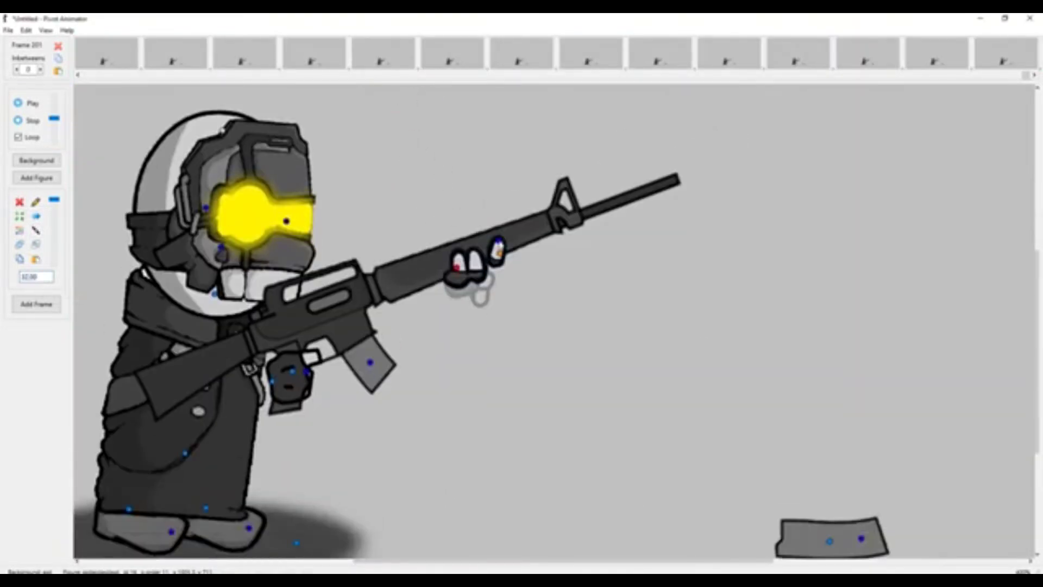
- Add frames that begin lowering the rifle, moving the supporting hand and trigger hand along with it
left_click_drag(498, 239, 497, 235)
left_click_drag(307, 371, 309, 370)
mouse_move(499, 253)
left_mouse_down()
mouse_move(498, 239)
mouse_move(507, 255)
left_mouse_up()
key("space")
left_click_drag(457, 268, 504, 270)
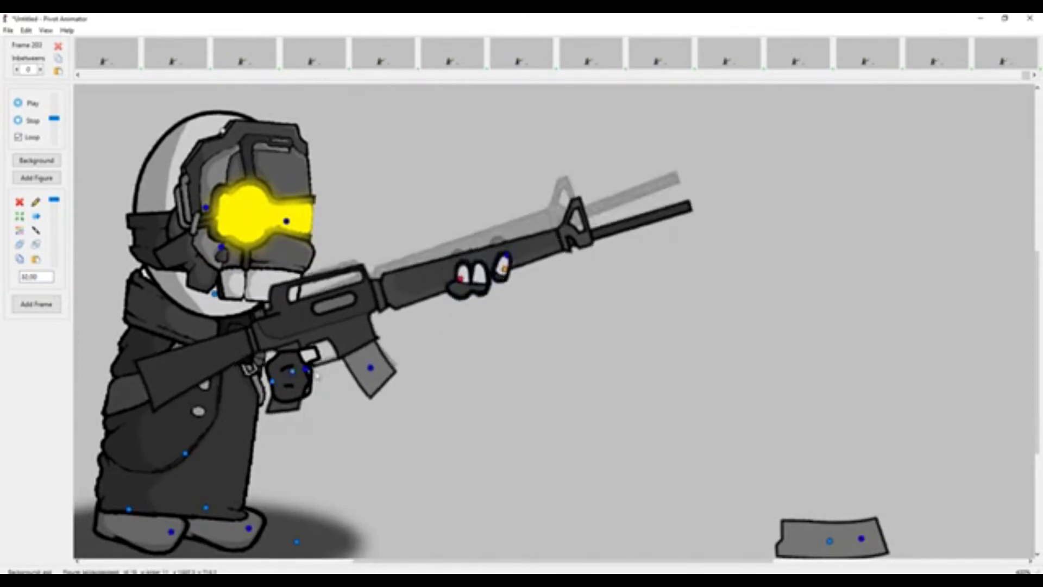
left_click_drag(305, 370, 307, 371)
left_click_drag(272, 381, 270, 381)
key("space")
- Add a frame lowering the rifle to nearly horizontal, with both hands realigned to it
left_click_drag(507, 255, 519, 283)
left_click_drag(460, 279, 500, 296)
left_click_drag(304, 370, 266, 379)
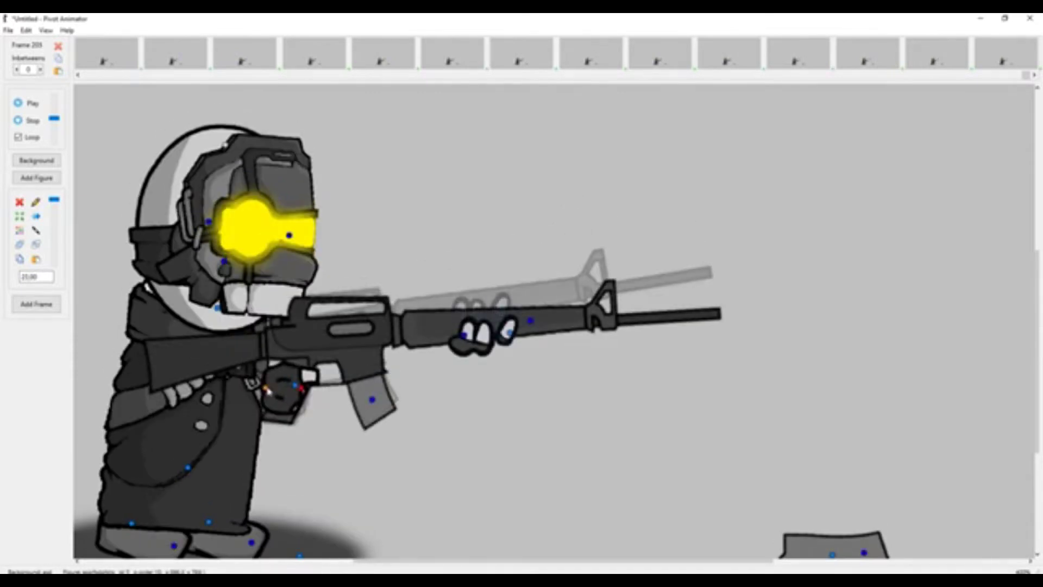
key("space")
left_click(944, 52)
left_click(988, 49)
- Dip the rifle and supporting hand slightly below the aiming line, adding frames in which the rifle settles level
left_click_drag(530, 320, 533, 333)
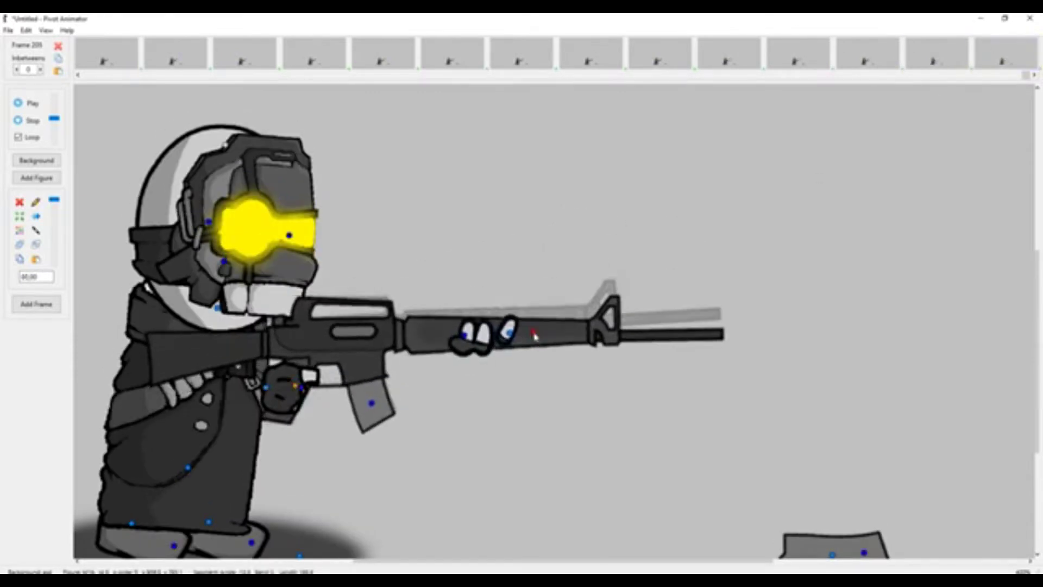
mouse_move(463, 335)
left_mouse_down()
mouse_move(510, 343)
mouse_move(533, 329)
mouse_move(466, 342)
left_mouse_up()
key("space")
key("space")
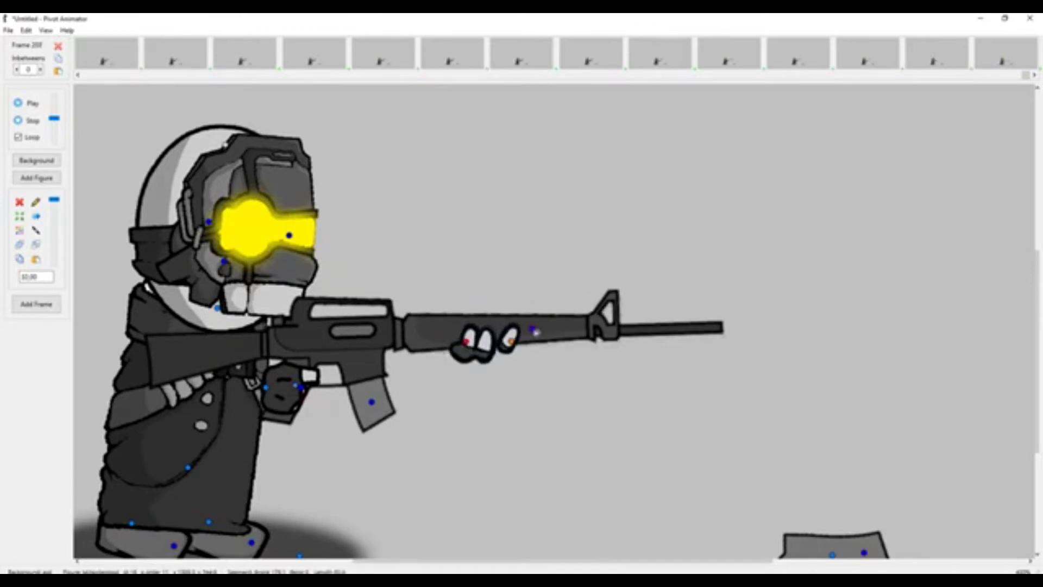
left_click_drag(533, 330, 511, 340)
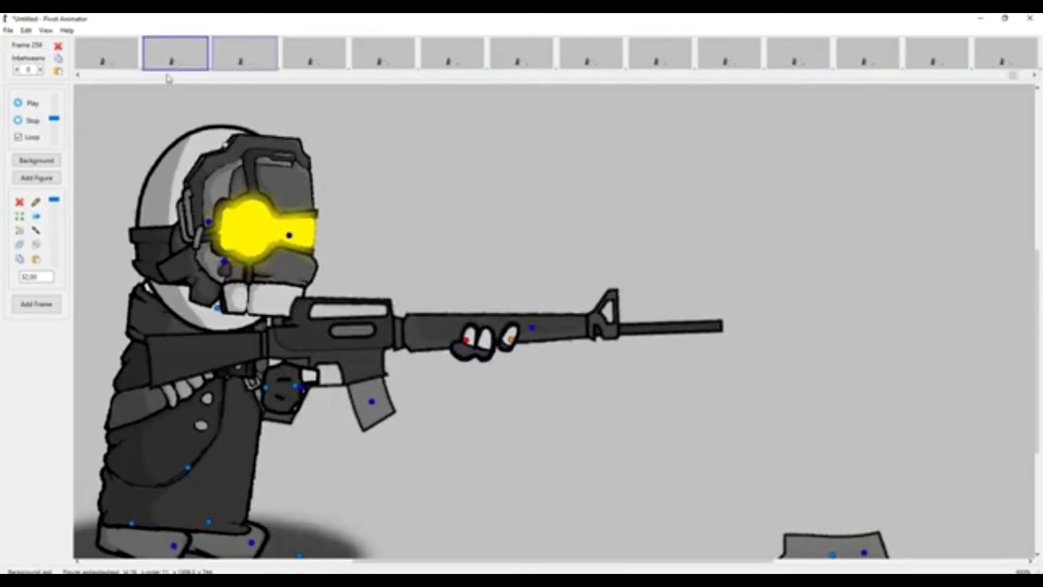
- Examine the recent frames from the lowered rifle back to the magazine insertion
left_click(167, 75)
left_click(167, 76)
left_click(247, 54)
left_click(321, 53)
left_click(1009, 75)
left_click(377, 53)
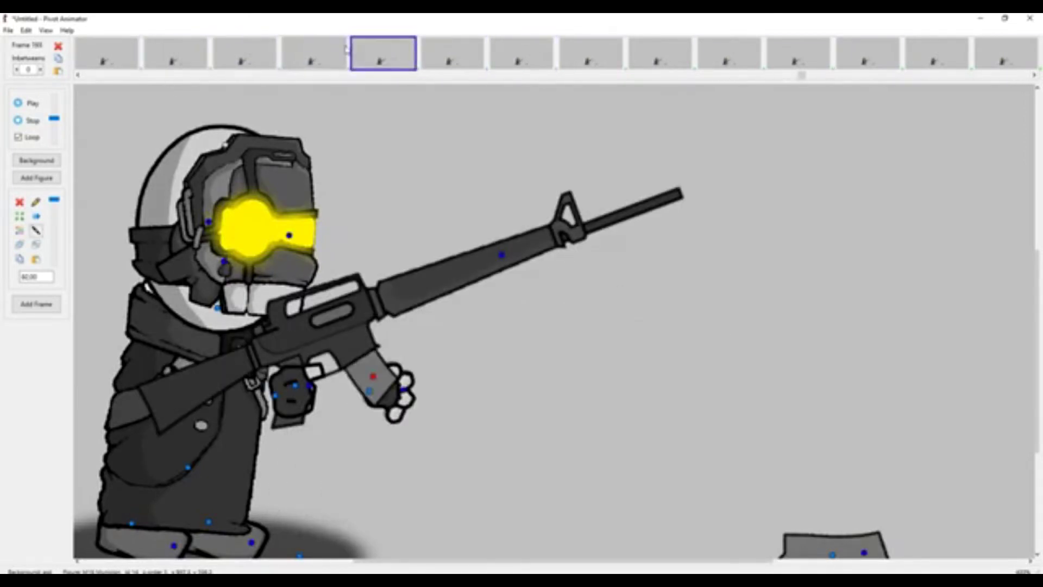
left_click(105, 74)
left_click(244, 54)
left_click(313, 55)
left_click(380, 55)
left_click(114, 57)
left_click(177, 55)
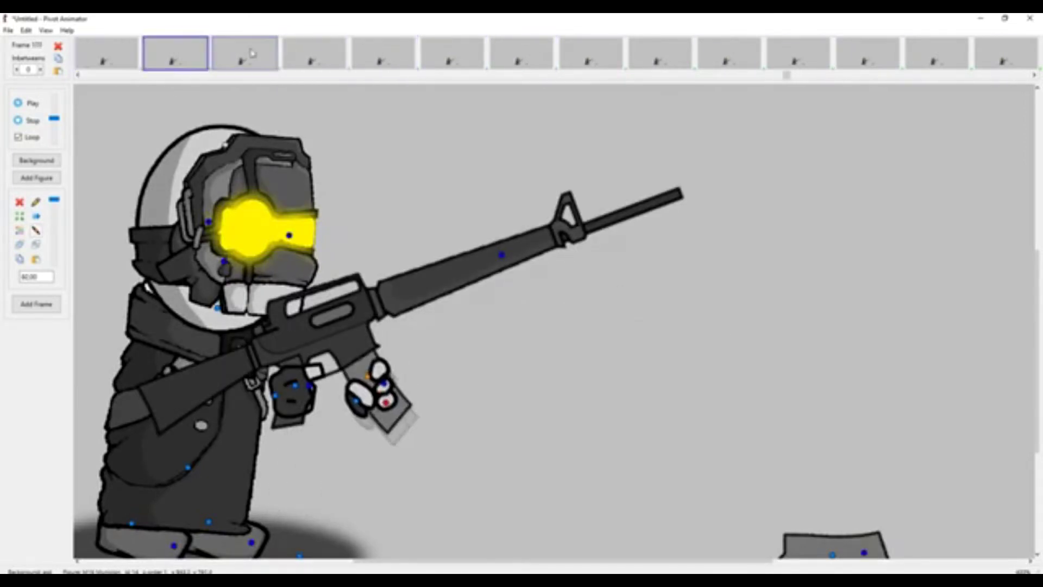
- Nudge the rifle slightly upward in a frame of the magazine insertion and check the frames that follow
left_click(392, 61)
mouse_move(498, 256)
left_mouse_down()
mouse_move(491, 238)
mouse_move(496, 246)
left_mouse_up()
left_click(452, 57)
left_click(519, 58)
left_click(578, 61)
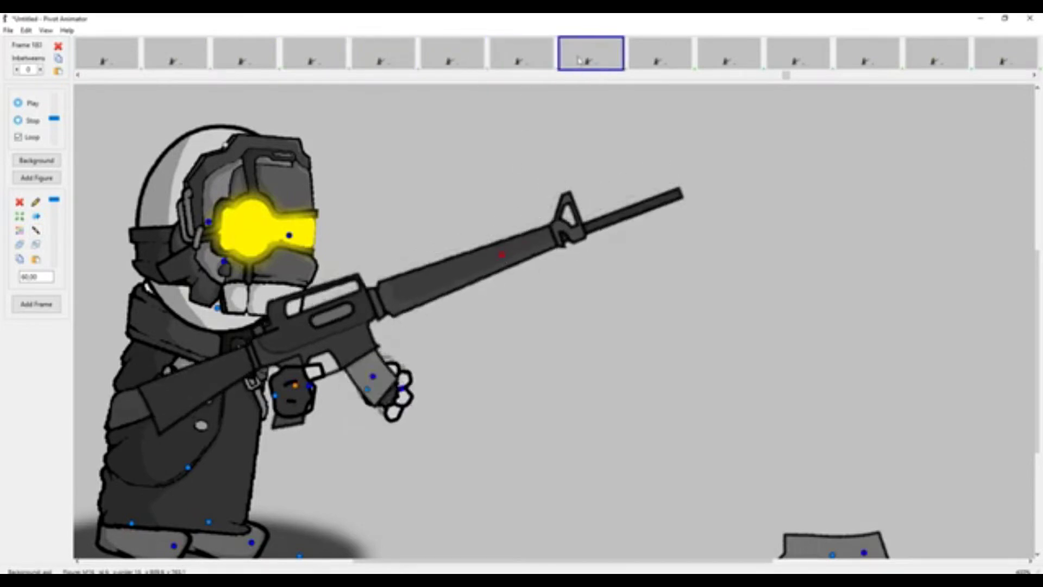
- Play back the reload and return to the frames where the hand inserts the new magazine
left_click(28, 103)
scroll(461, 473, "up", 4)
scroll(397, 467, "down", 2)
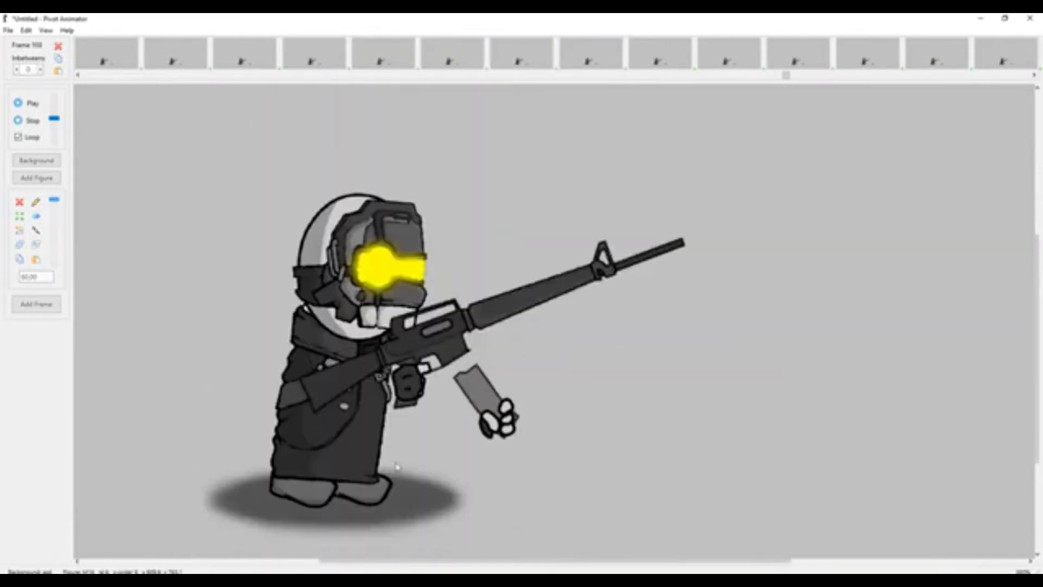
left_click(34, 123)
left_click(111, 57)
left_click(177, 54)
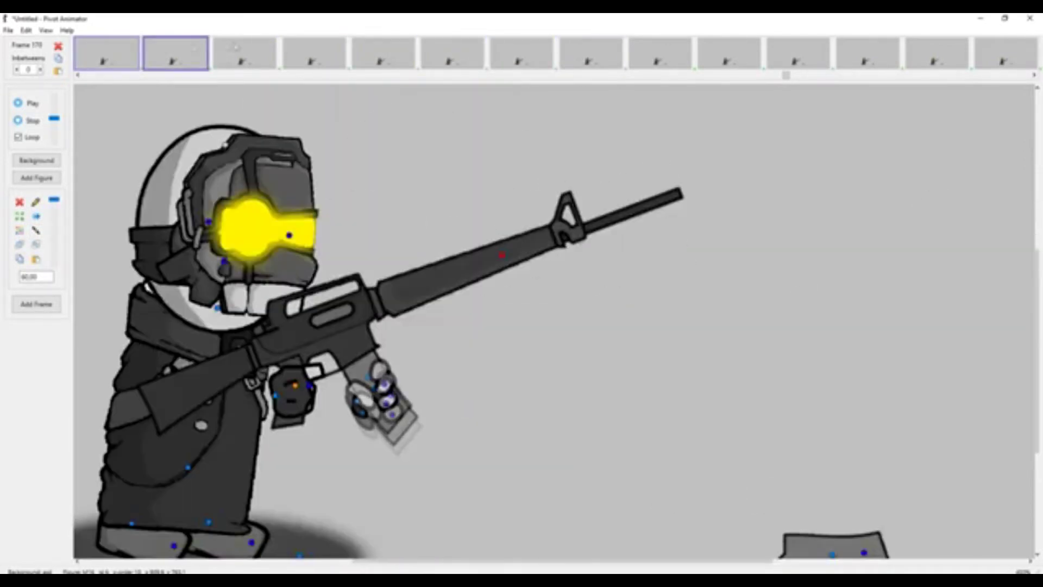
- Tilt the rifle slightly downward in a frame of the magazine insertion and check the result in playback
left_click(314, 54)
left_click(382, 54)
left_click(450, 54)
left_click(379, 55)
left_click(452, 56)
left_click_drag(493, 239, 503, 255)
left_click(520, 56)
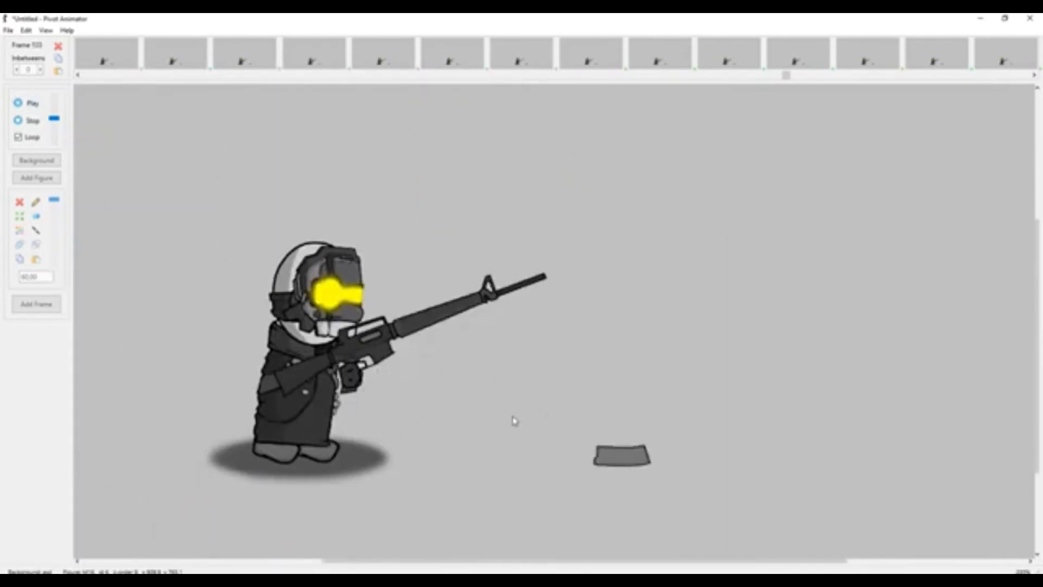
left_click(26, 120)
scroll(321, 414, "up", 4)
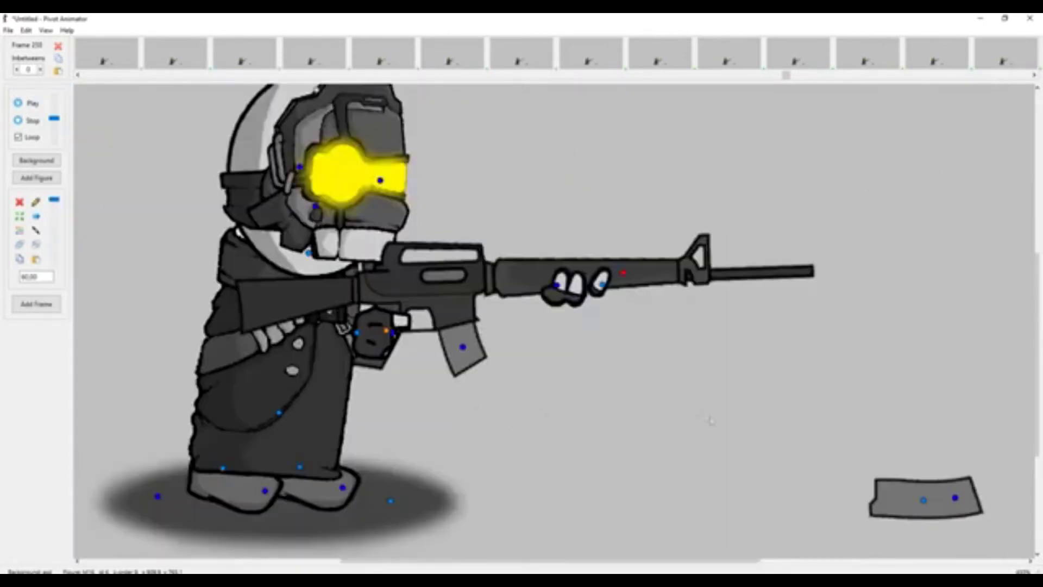
- Add a frame with the level rifle's muzzle tipped slightly down and both hands realigned to it
key("space")
left_click_drag(623, 274, 625, 282)
left_click_drag(557, 284, 602, 290)
left_click_drag(392, 332, 392, 335)
key("space")
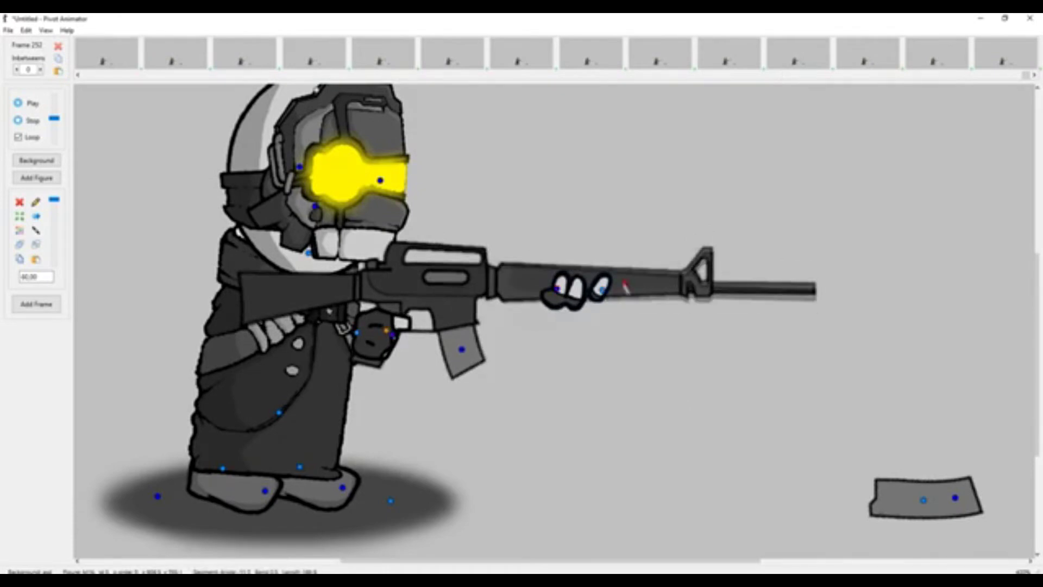
- Tip the rifle a little further down in the next frame, moving the supporting hand and trigger hand with it
left_click_drag(625, 283, 627, 293)
left_click_drag(556, 289, 557, 287)
left_click_drag(601, 290, 603, 298)
left_click_drag(392, 335, 392, 341)
left_click_drag(357, 333, 355, 328)
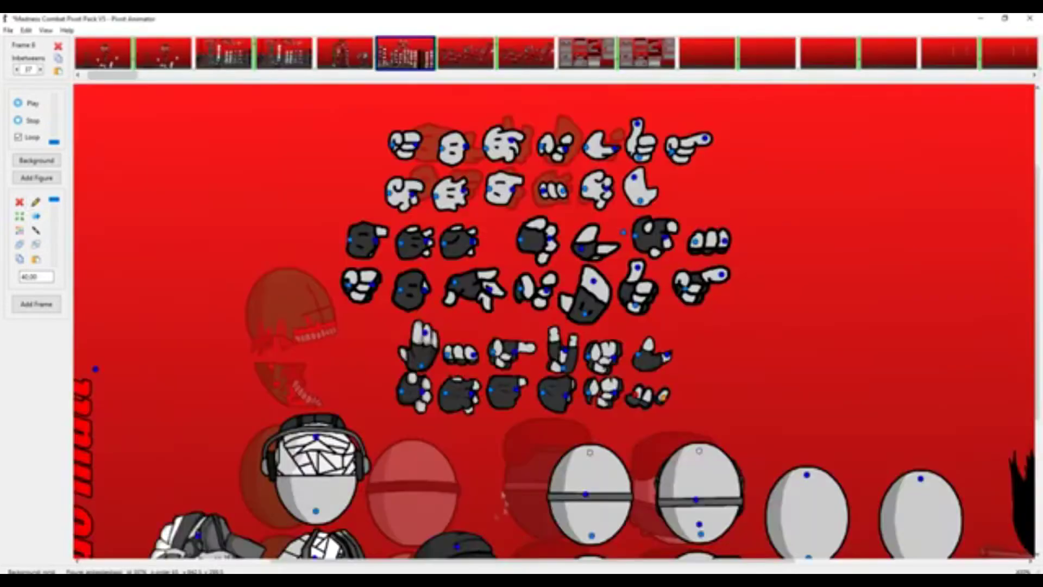
- Browse the character and hand frames of the Madness Combat Pivot Pack V5 animation for a suitable hand
scroll(554, 320, "down", 2)
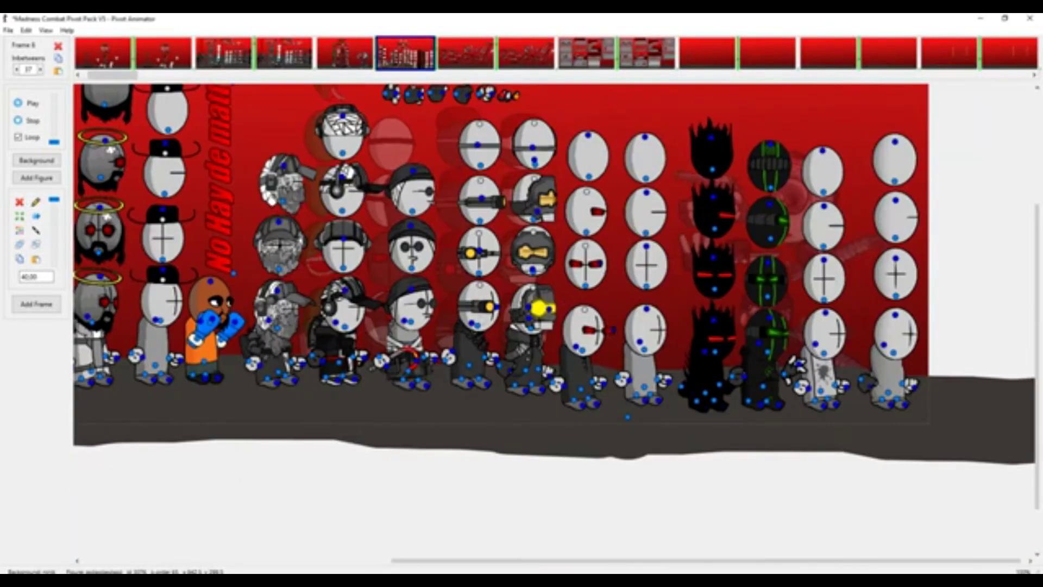
scroll(484, 322, "down", 2)
scroll(484, 322, "up", 2)
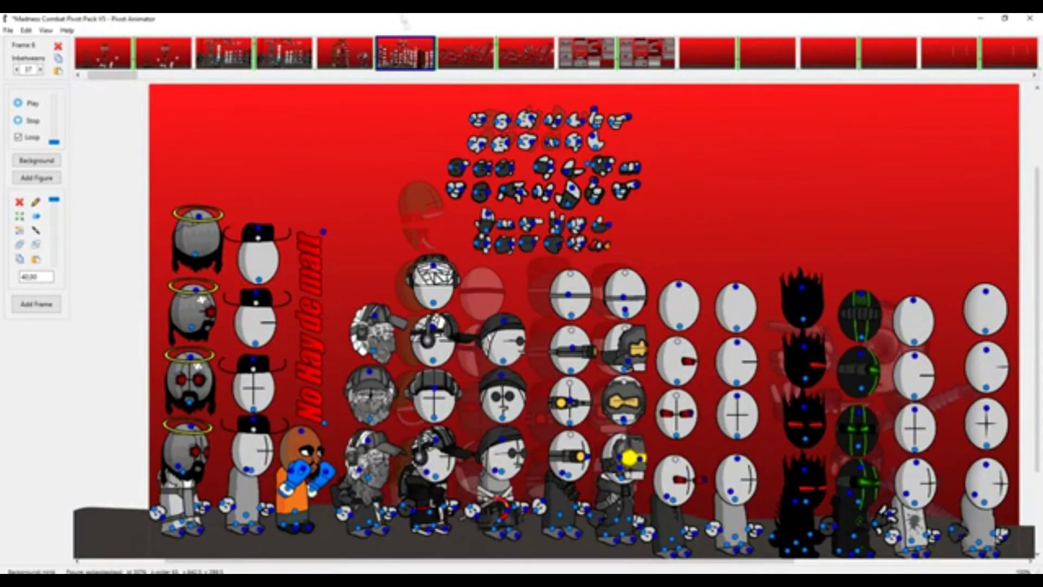
left_click(346, 53)
scroll(701, 364, "up", 2)
left_click(288, 55)
scroll(477, 242, "down", 2)
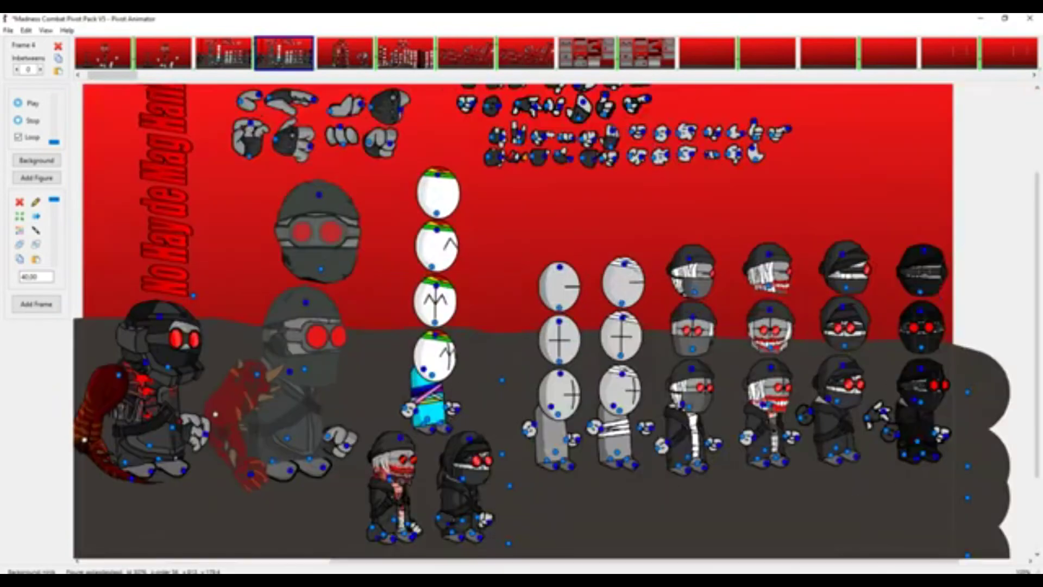
left_click(209, 44)
left_click(346, 53)
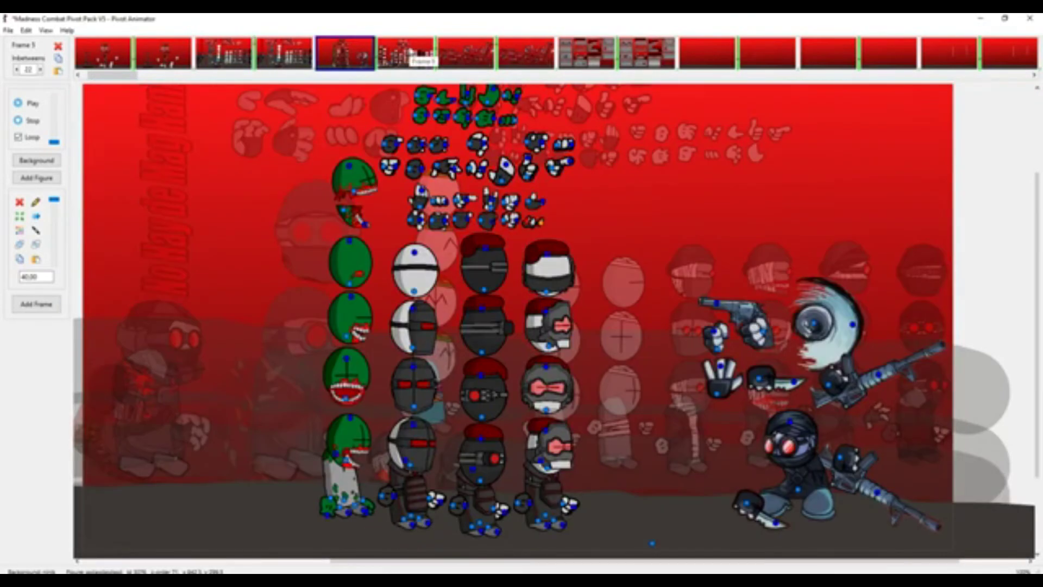
left_click(411, 51)
scroll(567, 435, "up", 3)
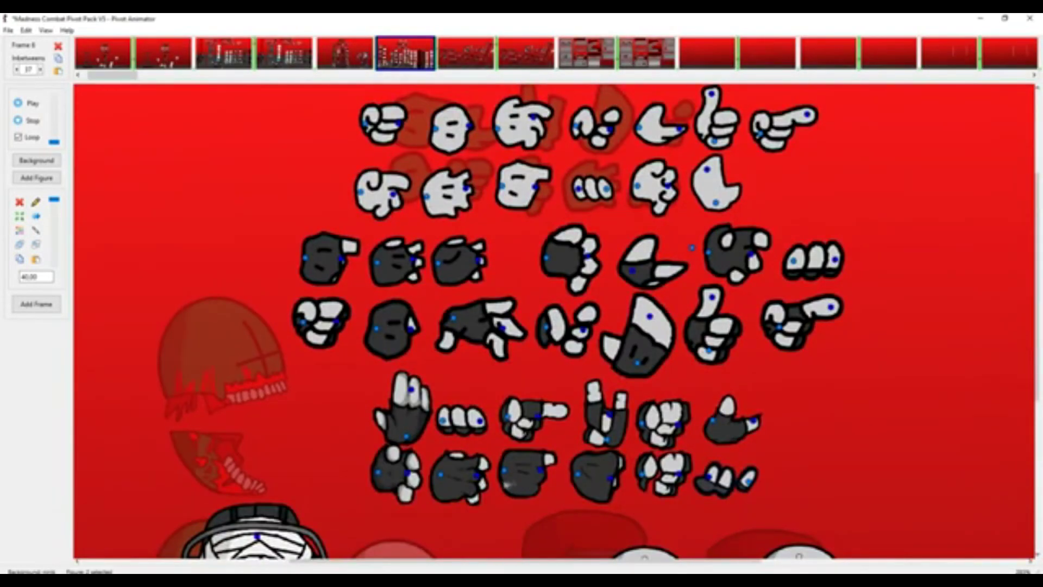
- Copy the raised black-and-white hand from the pack and paste it above the rifle in the reload animation
left_click_drag(576, 377, 572, 450)
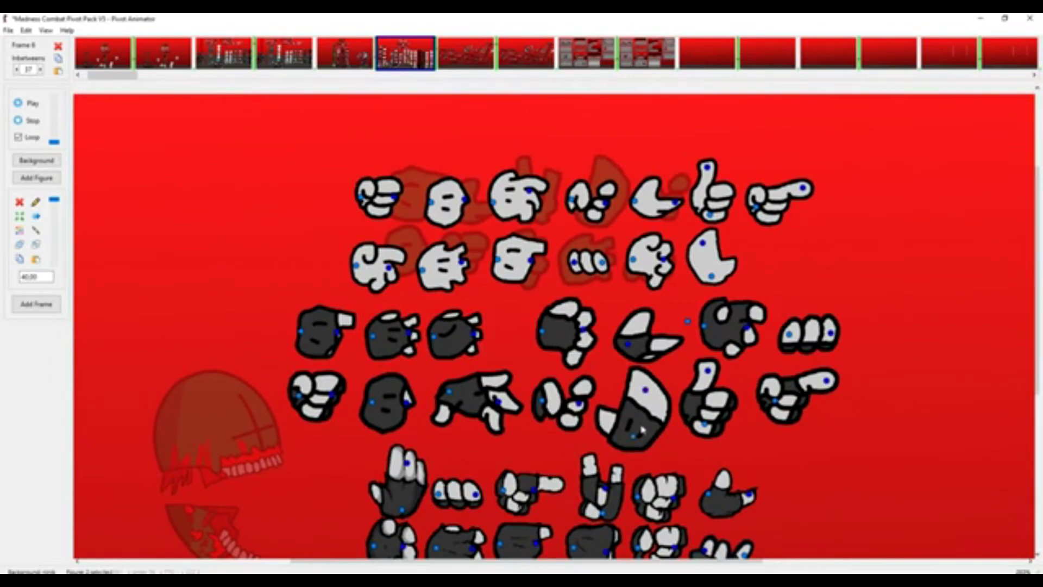
mouse_move(415, 580)
left_click(356, 547)
left_click_drag(416, 141, 488, 336)
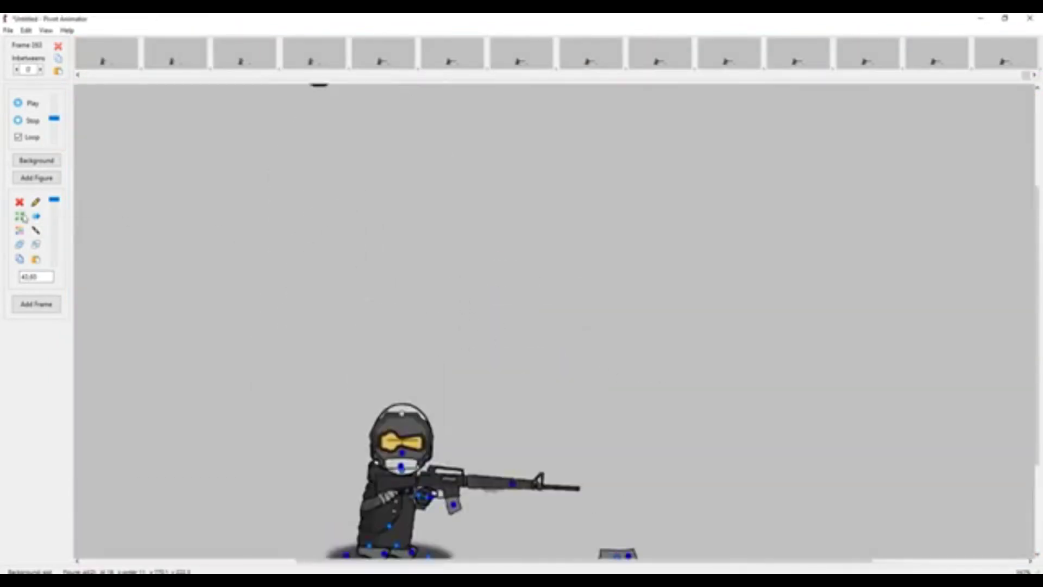
left_click(36, 260)
left_click_drag(496, 295, 505, 468)
scroll(508, 520, "up", 2)
- Scale the pasted raised hand down to 21.65
left_click_drag(22, 277, 54, 276)
type("32")
key("Return")
type("17")
key("Return")
type("21")
key("Return")
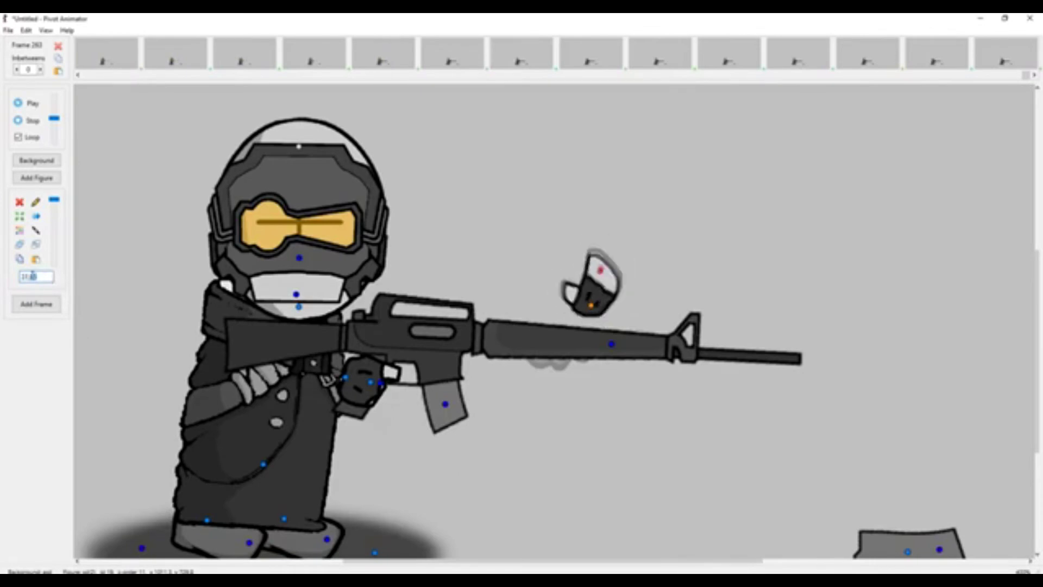
- Reposition the raised hand above the rifle's handguard and play back the animation
left_click(38, 245)
left_click_drag(591, 305, 564, 282)
left_click(32, 104)
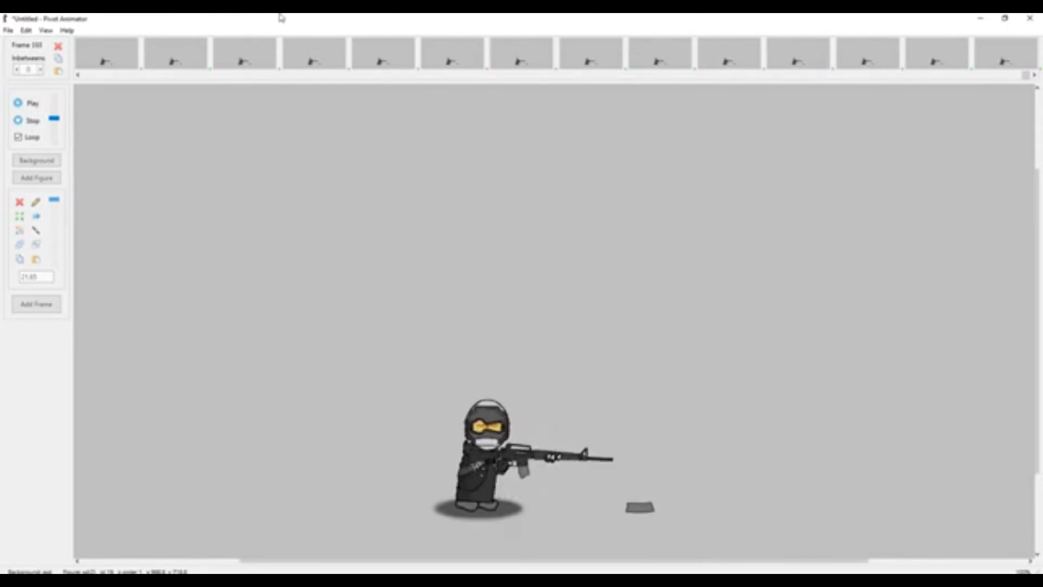
left_click(31, 122)
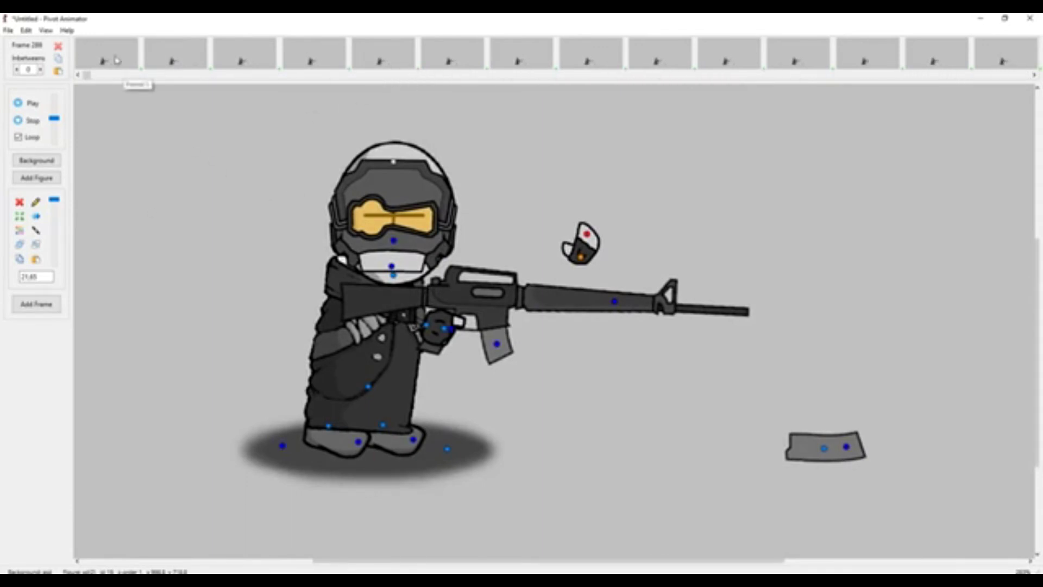
- Copy the soldier's head, body and feet from the first frame for reuse at the end of the timeline
left_click(116, 60)
left_click(383, 213, "ctrl")
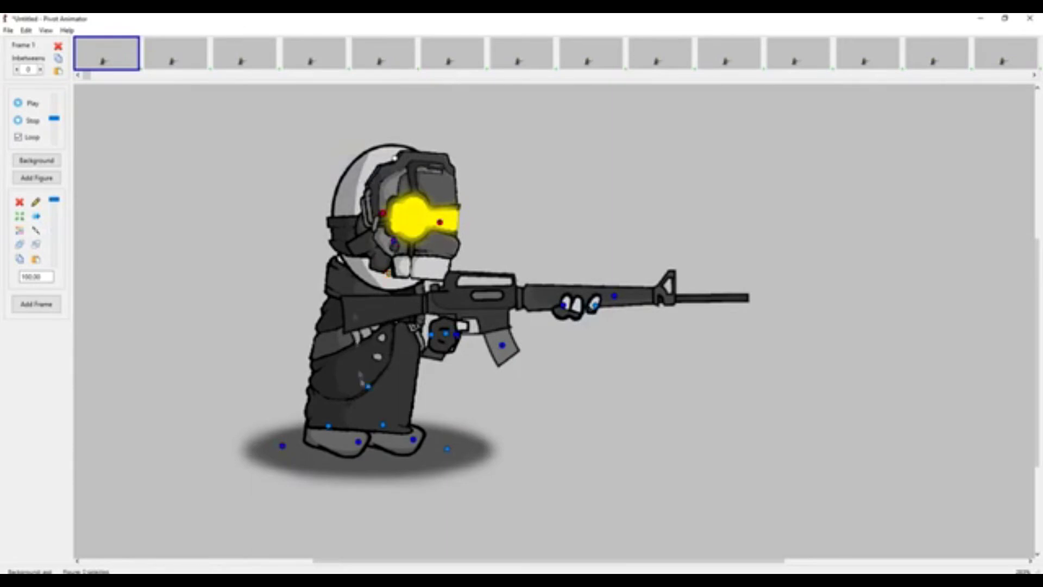
left_click(383, 424, "ctrl")
left_click(328, 426, "ctrl")
left_click(447, 448, "ctrl")
left_click(1019, 74)
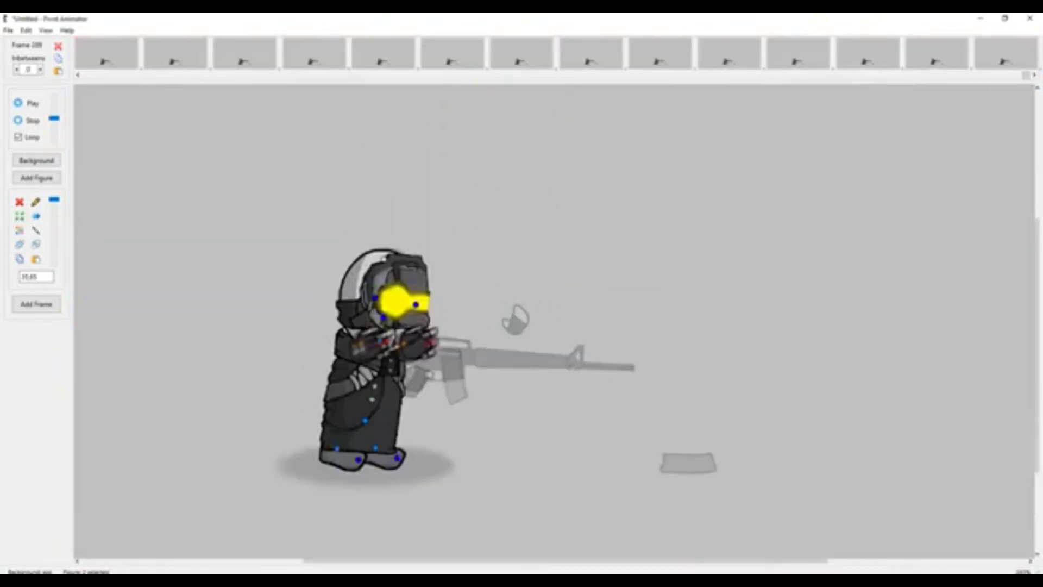
- Resize and place the hand against the front of the coat, delete the surplus part and add the frame
left_click(519, 397, "ctrl")
double_click(34, 277)
type("80")
left_click_drag(468, 397, 299, 438)
left_click_drag(329, 438, 320, 458)
left_click_drag(548, 396, 490, 417)
left_click(20, 202)
left_click(553, 330)
left_click(36, 304)
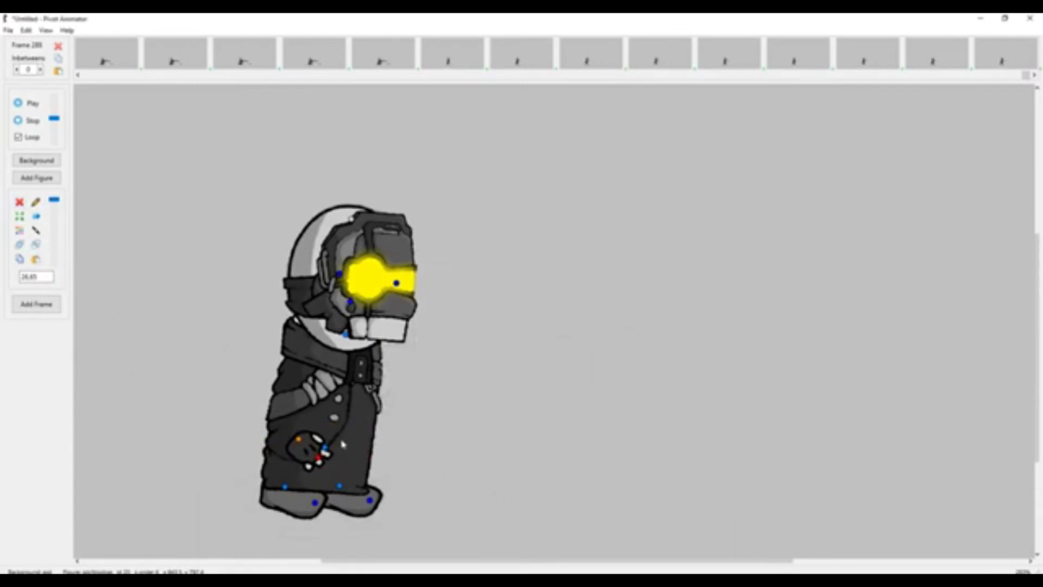
- Start a walk by shifting the feet slightly and adding a frame of the whole figure
left_click(338, 488)
left_click_drag(286, 487, 287, 485)
left_click_drag(212, 142, 505, 554)
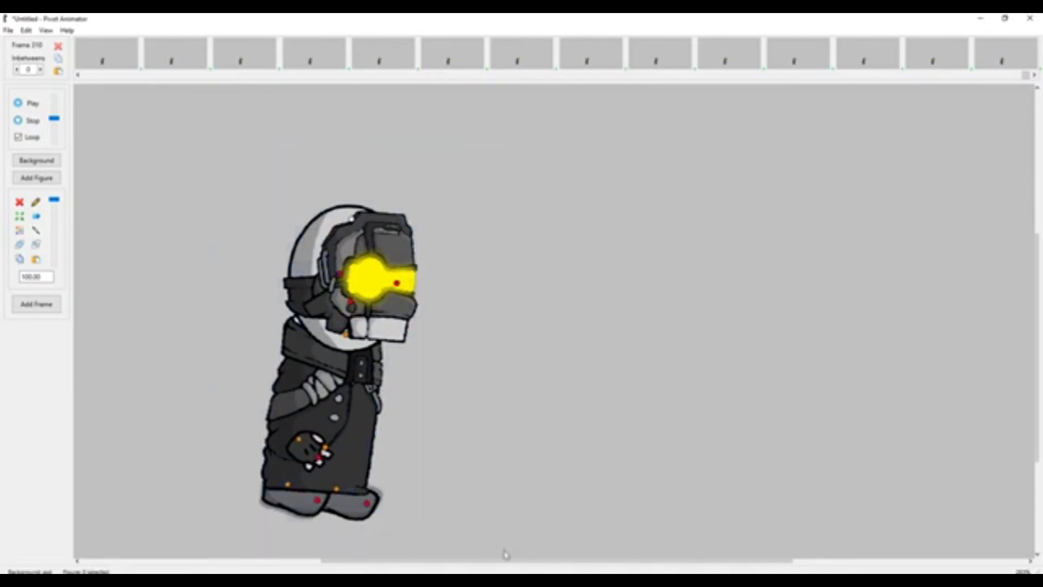
left_click_drag(337, 490, 339, 495)
left_click(37, 304)
- Add frames moving the whole figure slightly forward and upward while the rear foot begins to lift
left_click_drag(209, 184, 526, 558)
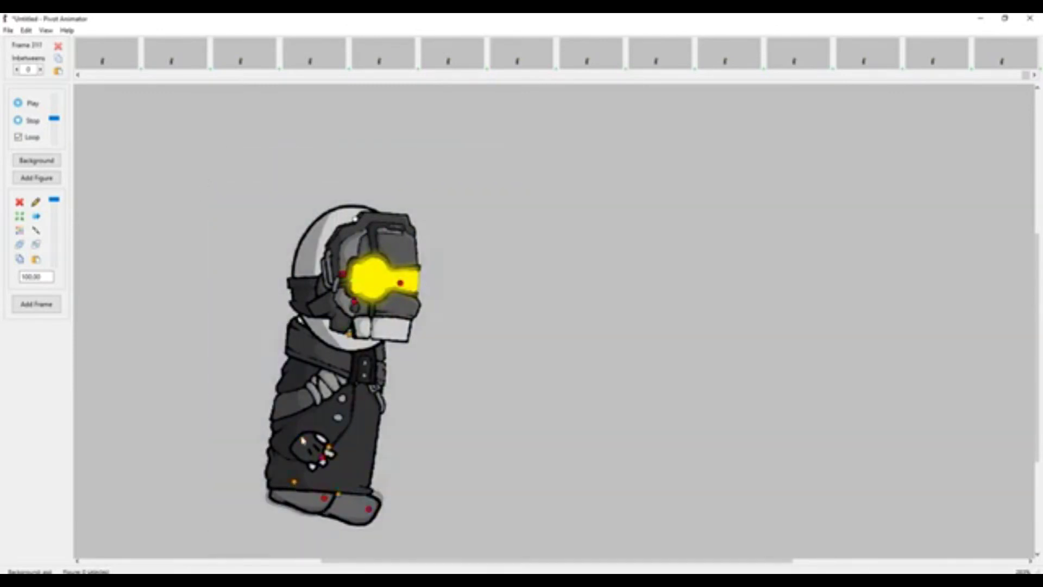
left_click_drag(302, 439, 305, 436)
left_click(36, 304)
left_click_drag(297, 479, 299, 477)
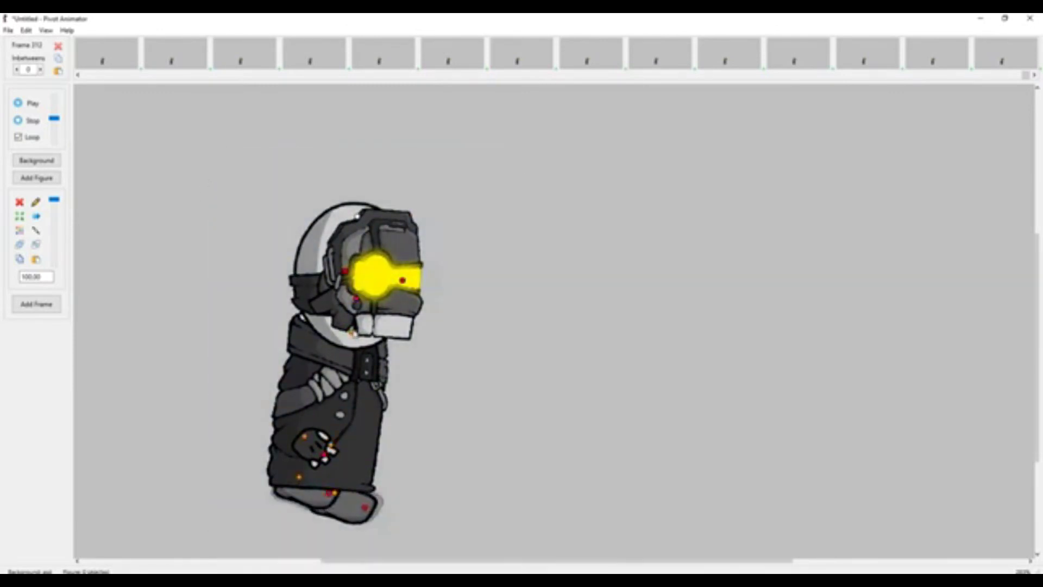
left_click_drag(353, 332, 357, 330)
left_click(36, 304)
- Keep the front foot planted while moving the body forward, and add frames bringing the rear foot up to it
left_click_drag(339, 490, 335, 493)
left_click_drag(334, 442, 339, 440)
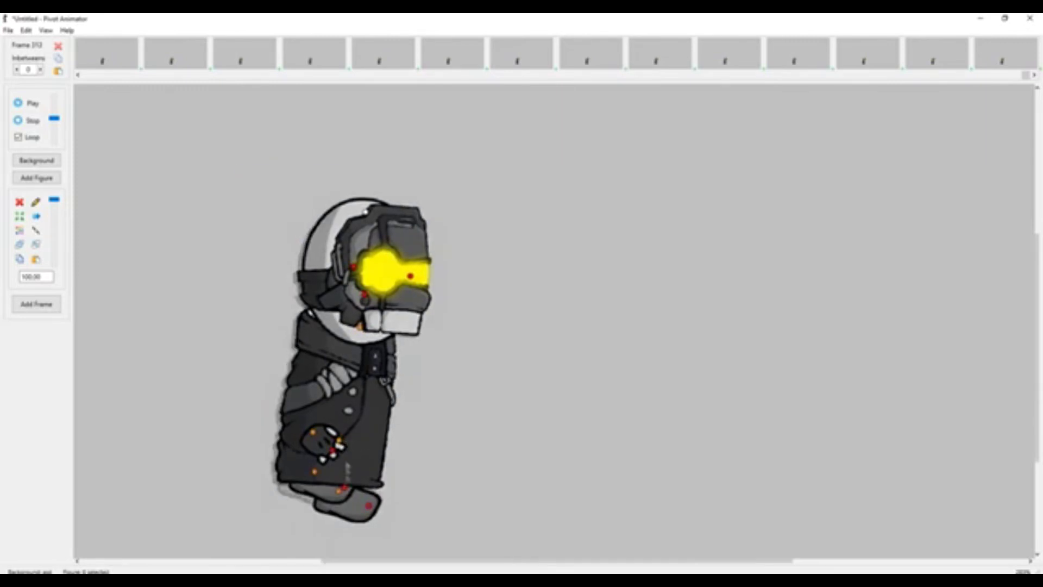
left_click(36, 304)
left_click_drag(339, 490, 324, 472)
left_click_drag(186, 121, 579, 557)
left_click_drag(339, 440, 346, 439)
left_click(36, 304)
- Add frames swinging the rear foot past the planted one as the figure moves forward and slightly down
left_click_drag(340, 490, 349, 480)
left_click(36, 304)
left_click(339, 492)
left_click_drag(220, 155, 543, 543)
left_click_drag(358, 441, 365, 445)
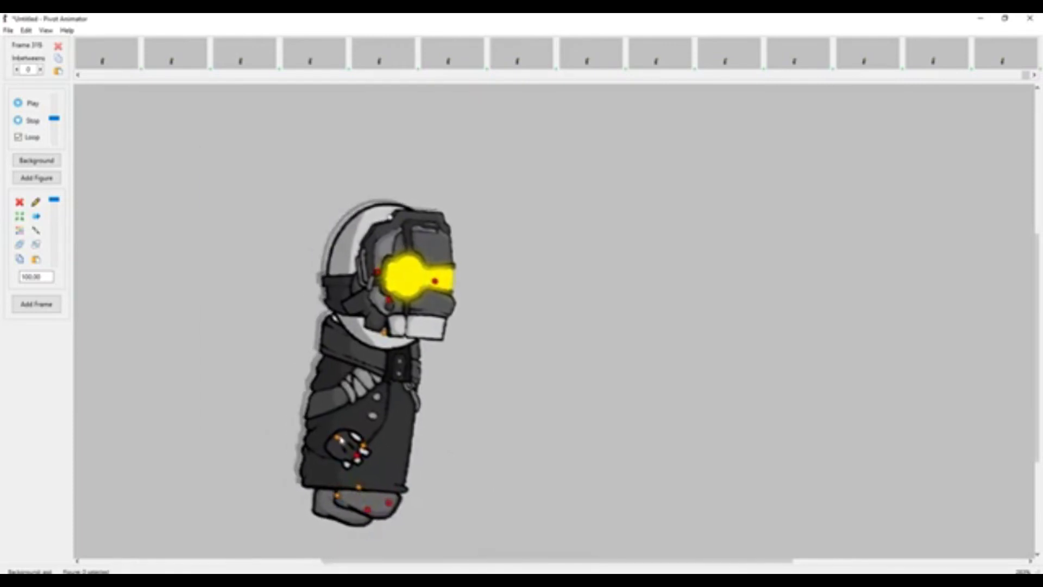
left_click(36, 305)
- Add frames lowering the figure onto the leading foot with the other foot kept planted, and play back the walk
left_click_drag(339, 496, 335, 493)
left_click_drag(338, 438, 342, 441)
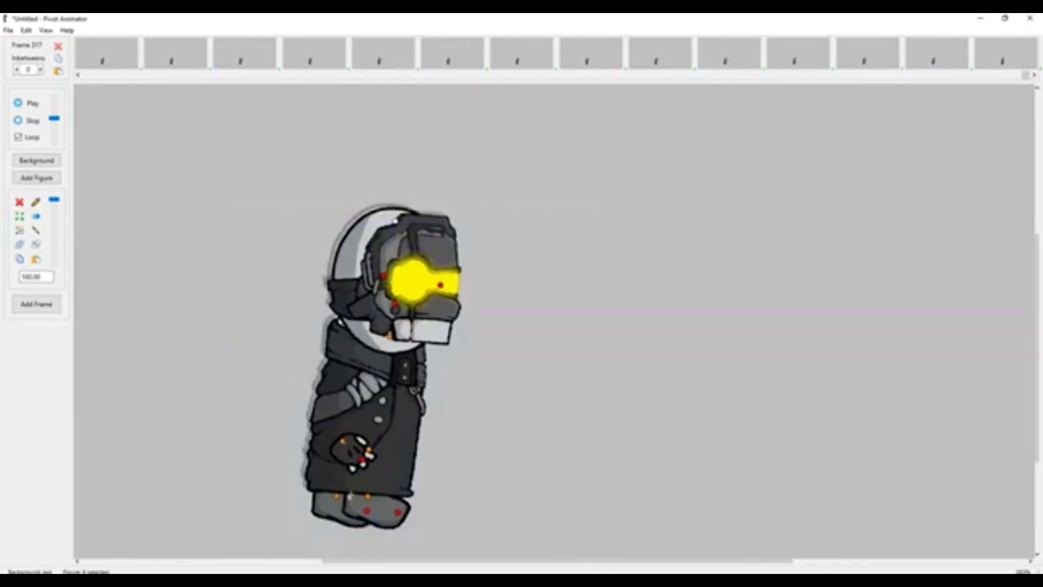
left_click(36, 304)
left_click_drag(337, 495, 371, 491)
left_click_drag(289, 163, 522, 544)
mouse_move(390, 337)
left_mouse_down()
mouse_move(393, 355)
mouse_move(395, 344)
left_mouse_up()
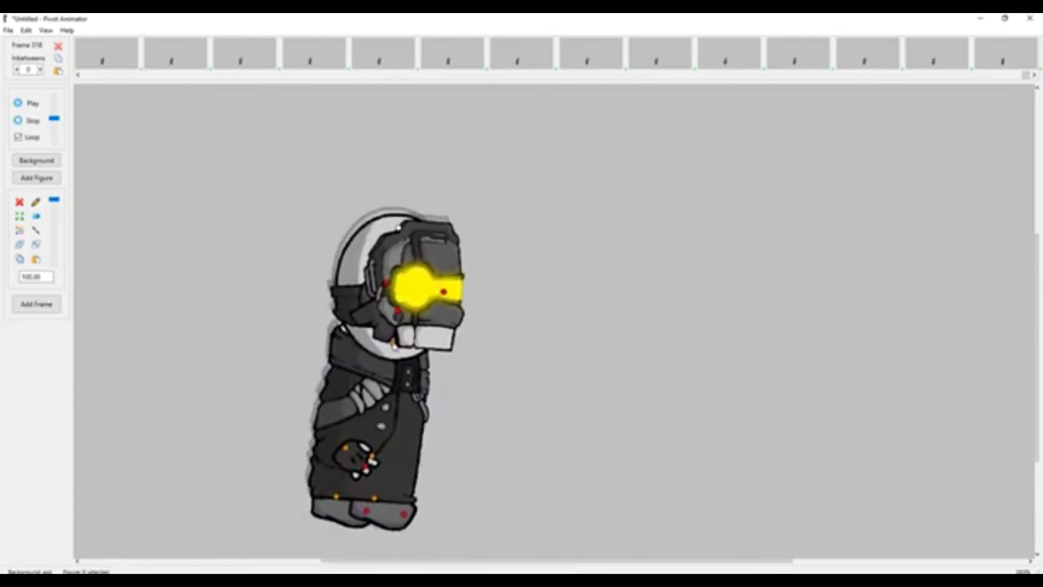
left_click(36, 304)
left_click(33, 103)
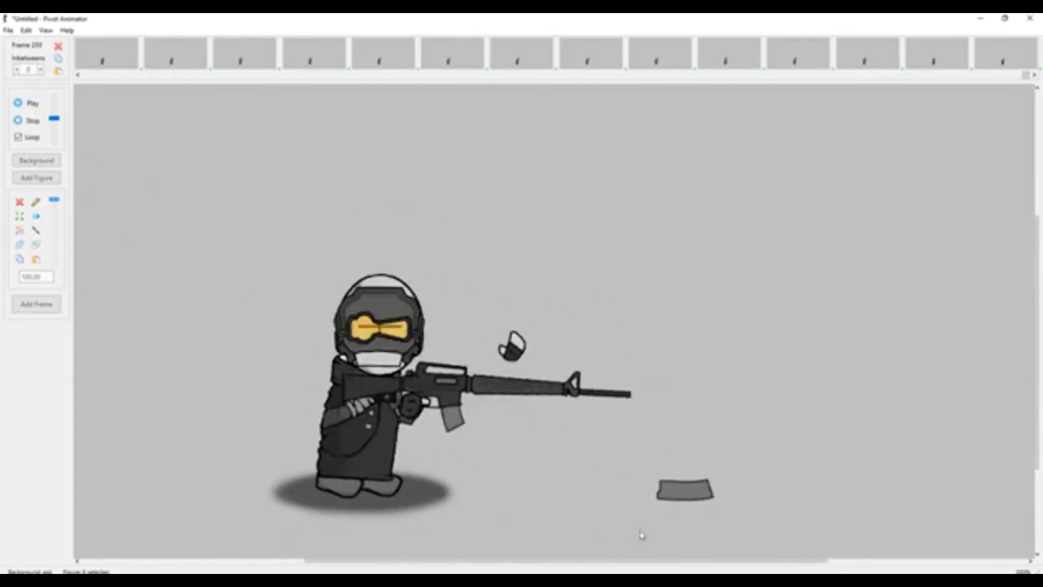
left_click(27, 123)
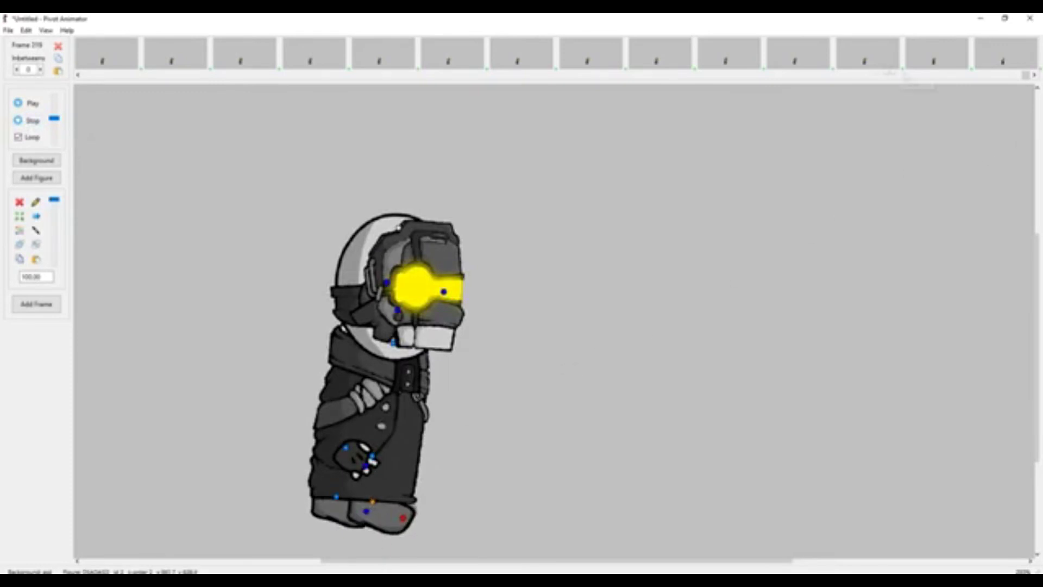
- Begin the second stride, adding frames with the body shifted forward and the trailing foot drawn up
scroll(375, 501, "up", 3)
scroll(375, 501, "down", 3)
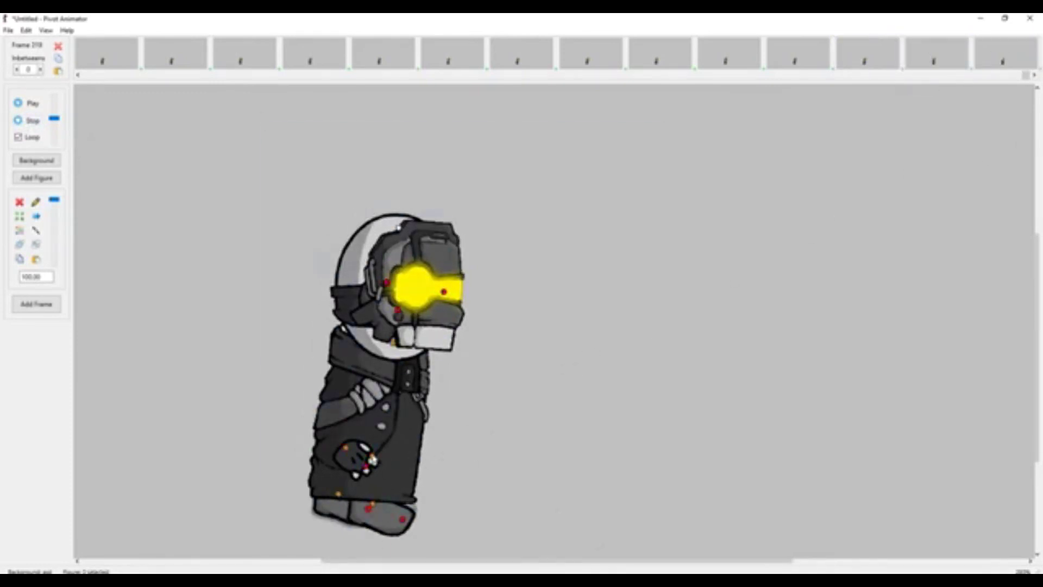
left_click_drag(373, 460, 377, 460)
left_click(377, 505)
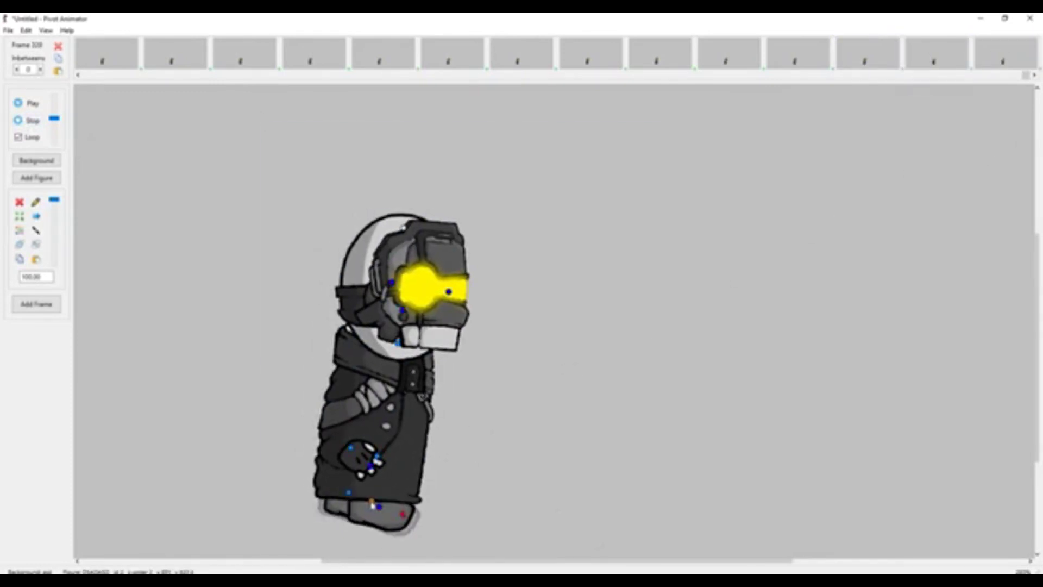
left_click_drag(276, 224, 630, 558)
left_click_drag(378, 456, 384, 455)
left_click(379, 505)
key("space")
- Continue the second stride by advancing the figure over the planted foot and bringing the trailing foot behind it
left_click_drag(261, 189, 645, 558)
left_click(379, 505)
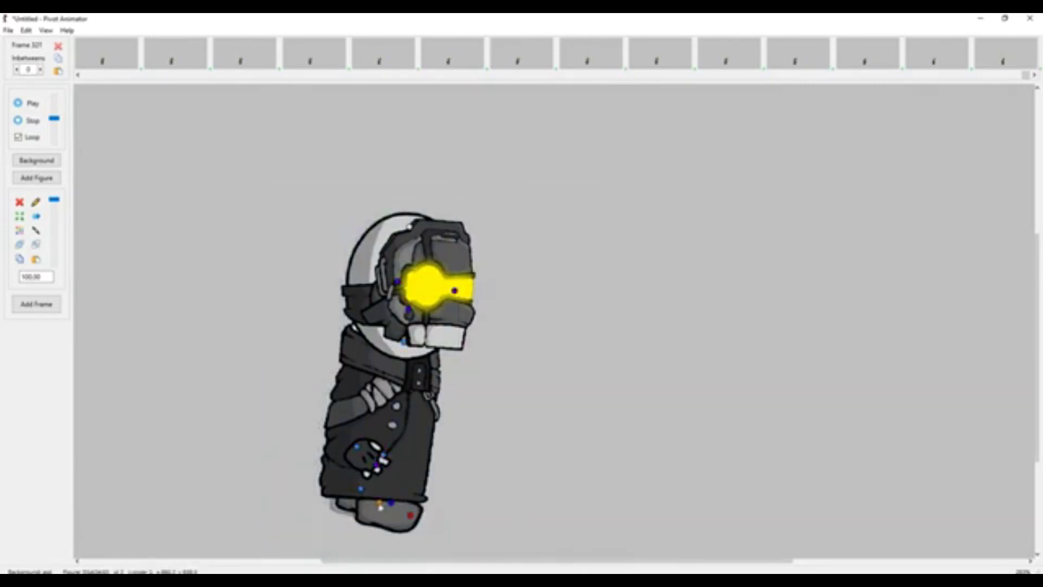
left_click_drag(380, 504, 375, 506)
key("space")
left_click_drag(288, 132, 560, 543)
left_click_drag(383, 455, 393, 451)
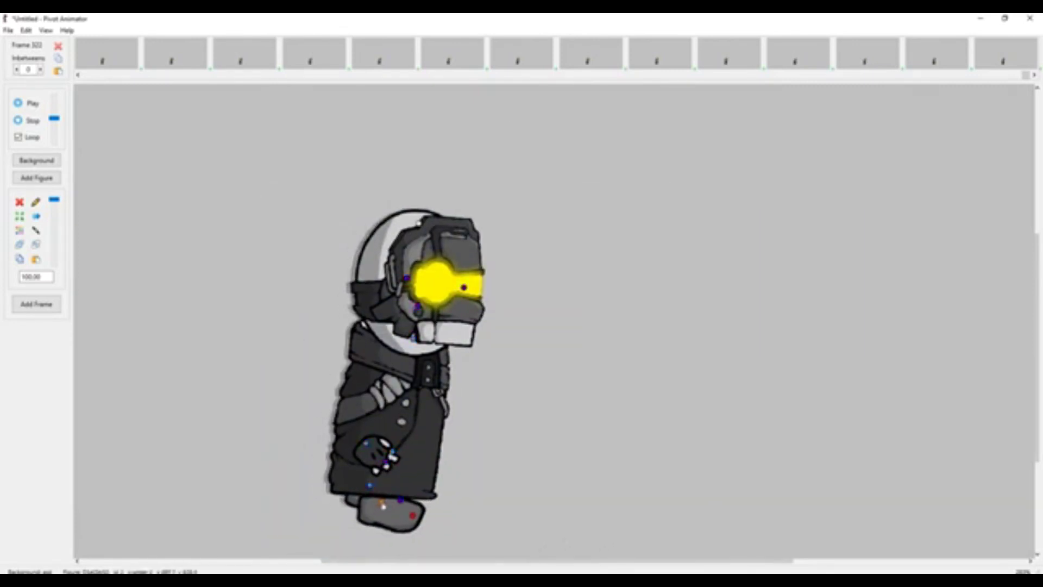
left_click_drag(382, 488, 394, 491)
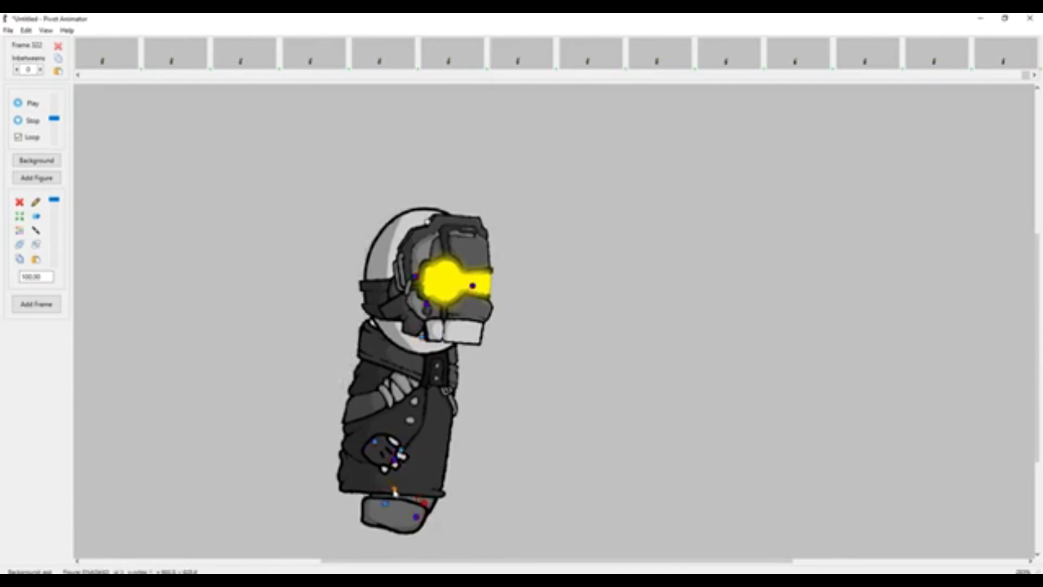
key("space")
- Finish the stride with frames that set the moving foot down ahead and lower the figure, and review the playback
left_click_drag(288, 201, 559, 543)
left_click_drag(393, 489, 424, 511)
key("ctrl+a")
key("space")
left_click(31, 105)
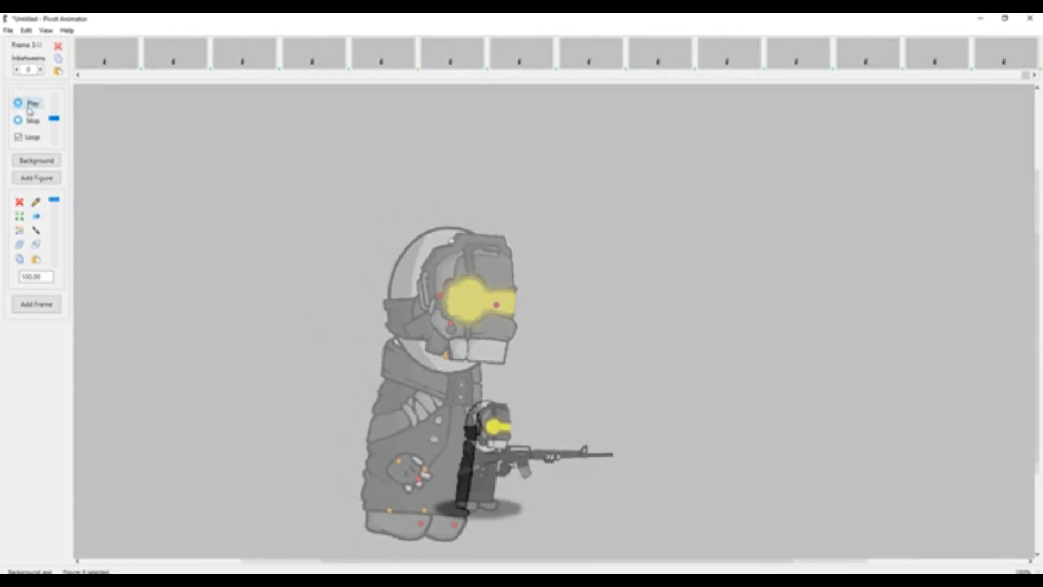
scroll(547, 419, "up", 3)
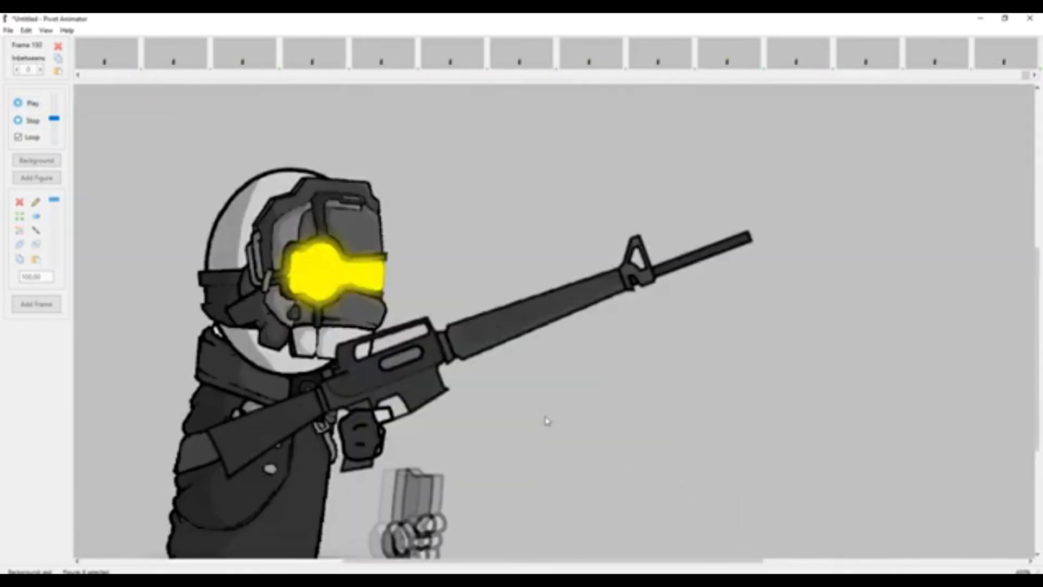
scroll(547, 418, "down", 3)
left_click(31, 120)
scroll(391, 434, "up", 3)
- Add frames of another stride, correcting the planted foot's position and moving the whole figure forward
key("space")
left_click_drag(375, 499, 338, 488)
key("ctrl+a")
key("space")
left_click_drag(373, 496, 427, 494)
key("ctrl+a")
key("space")
- Add the remaining walk frames, advancing the figure and feet until it stands on both feet, and play back the animation
key("ctrl+a")
key("space")
key("ctrl+a")
key("space")
key("ctrl+a")
mouse_move(427, 494)
left_mouse_down()
mouse_move(465, 489)
mouse_move(438, 496)
left_mouse_up()
left_click_drag(465, 489, 481, 497)
key("space")
key("ctrl+a")
left_click_drag(480, 497, 496, 497)
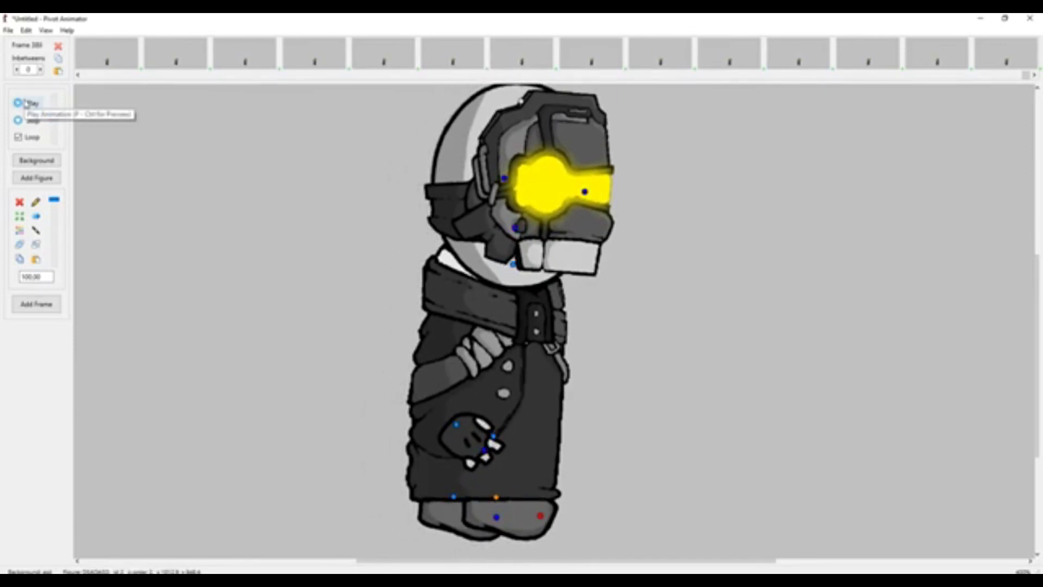
left_click(25, 104)
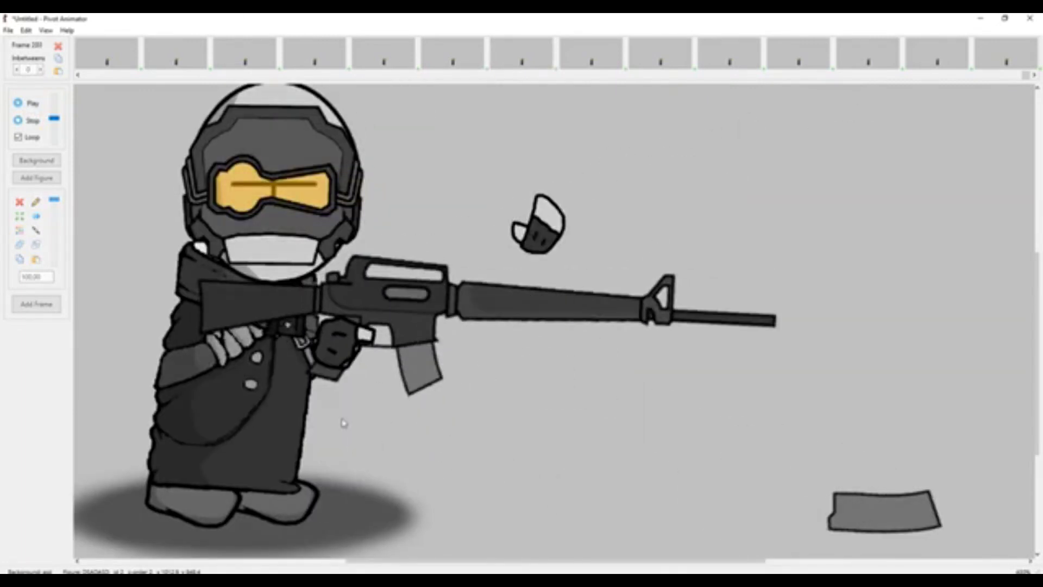
- Open the export format choices for the animation
left_click(8, 30)
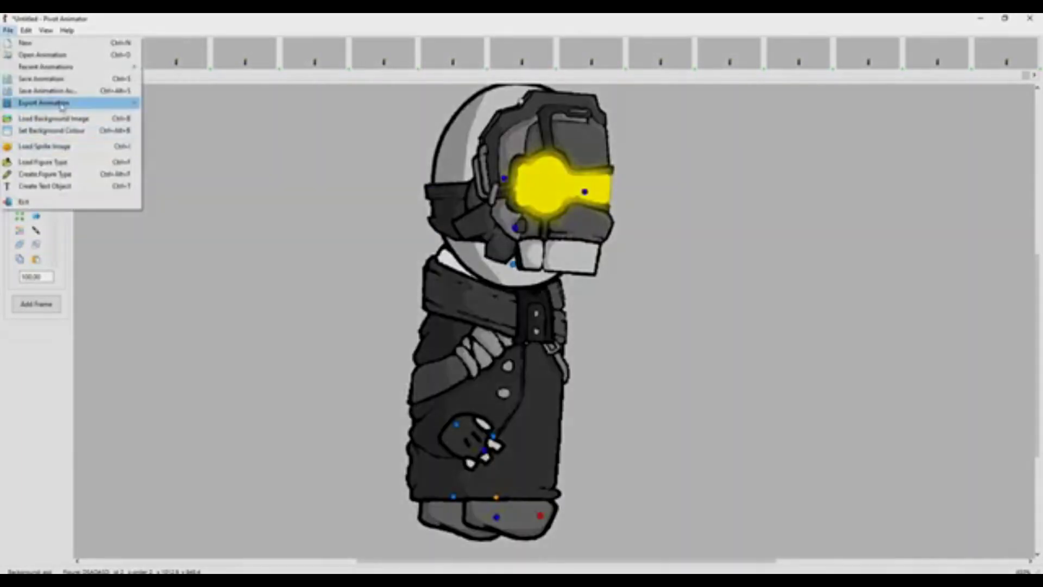
mouse_move(93, 105)
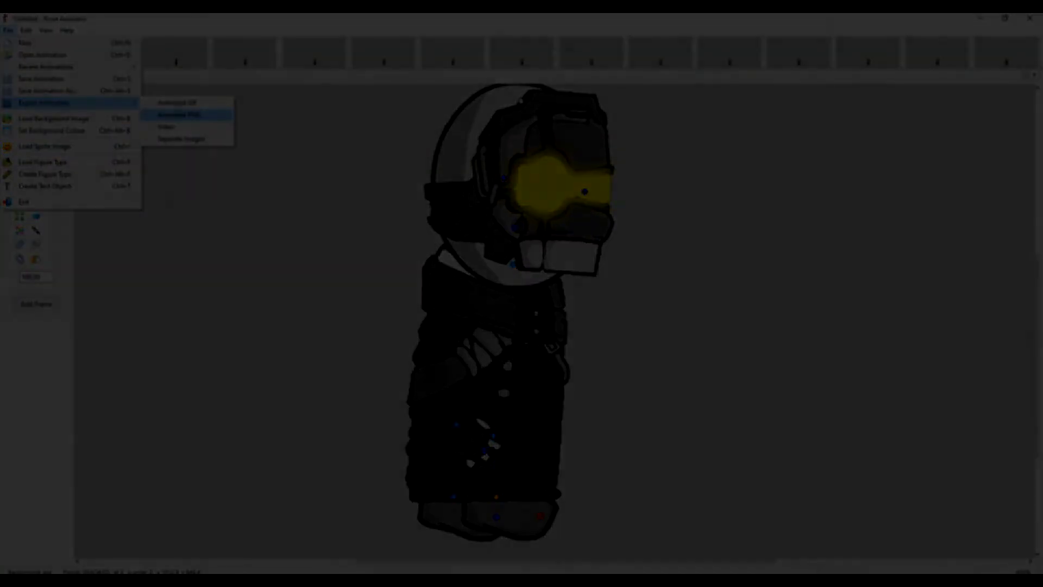